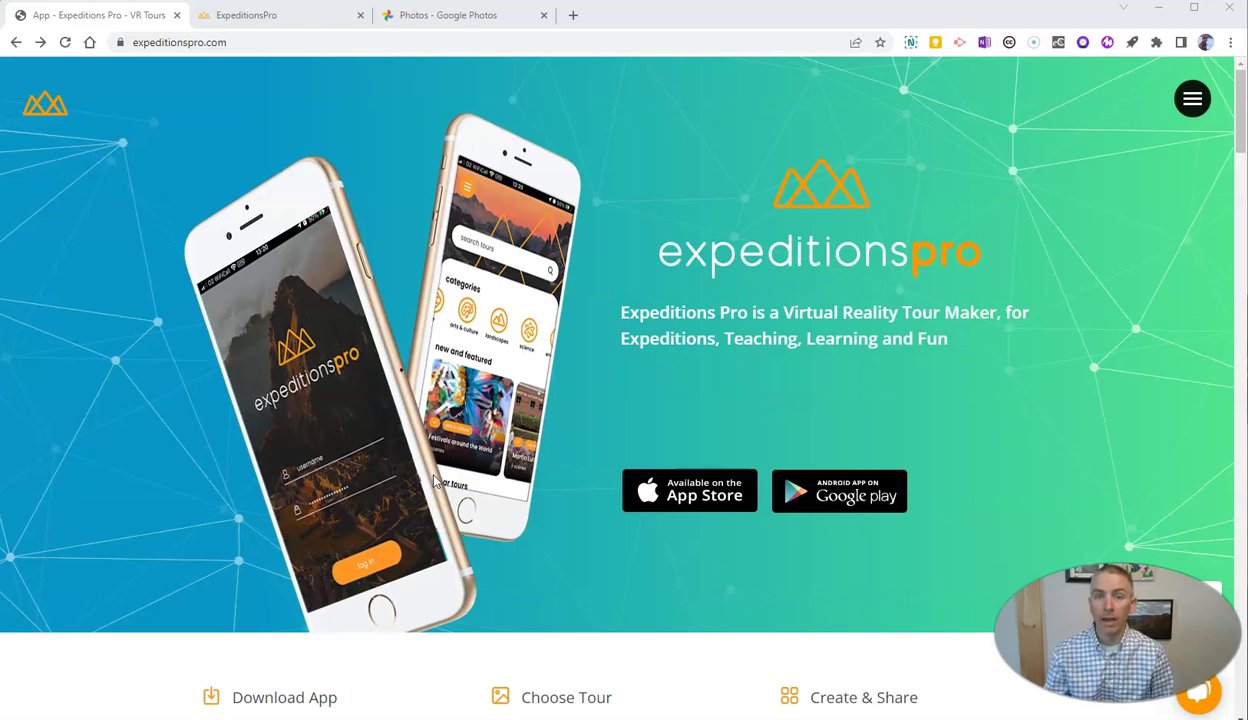
- Go to the tour list in Expeditions Pro and start a new tour
scroll(433, 482, "down", 3)
scroll(433, 482, "down", 1)
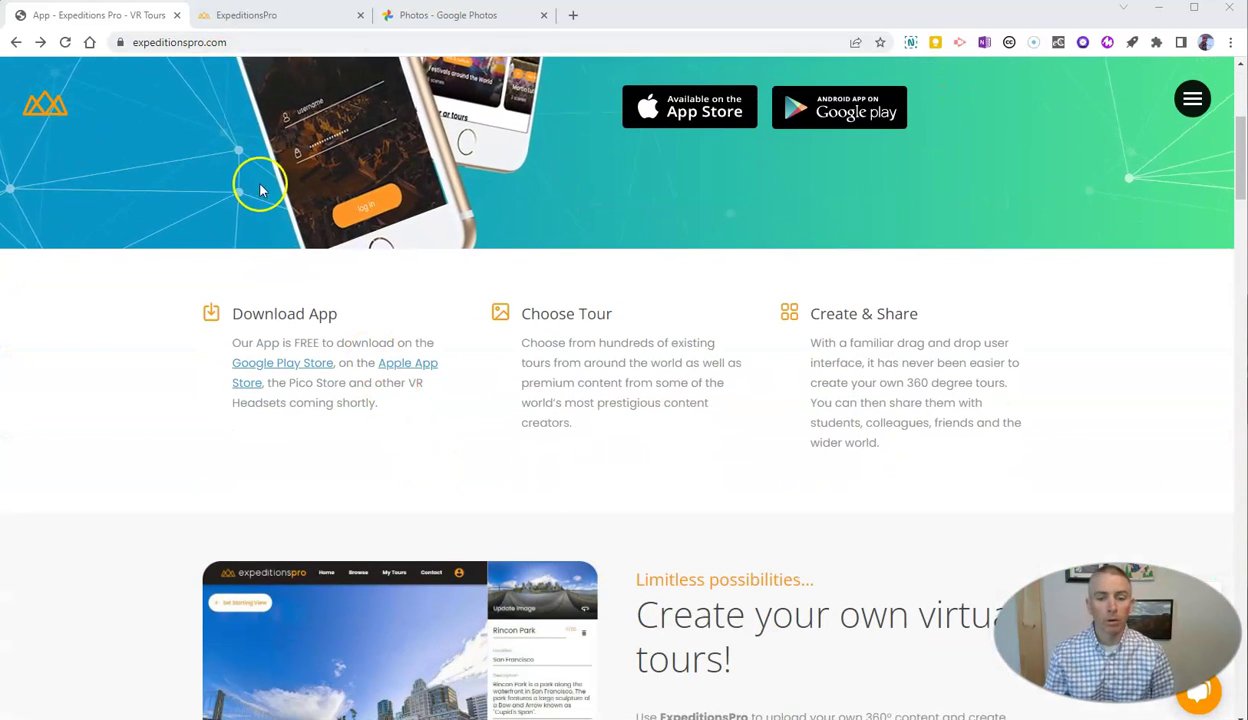
scroll(260, 200, "down", 2)
scroll(266, 225, "down", 2)
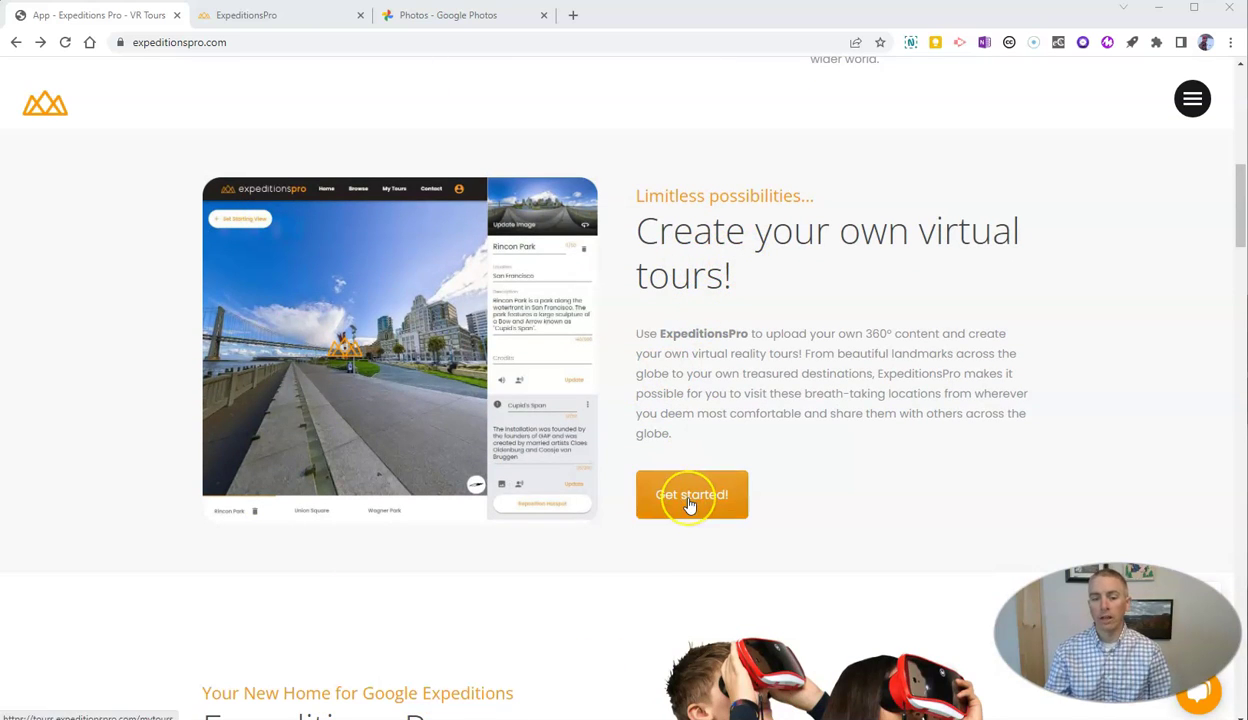
left_click(260, 18)
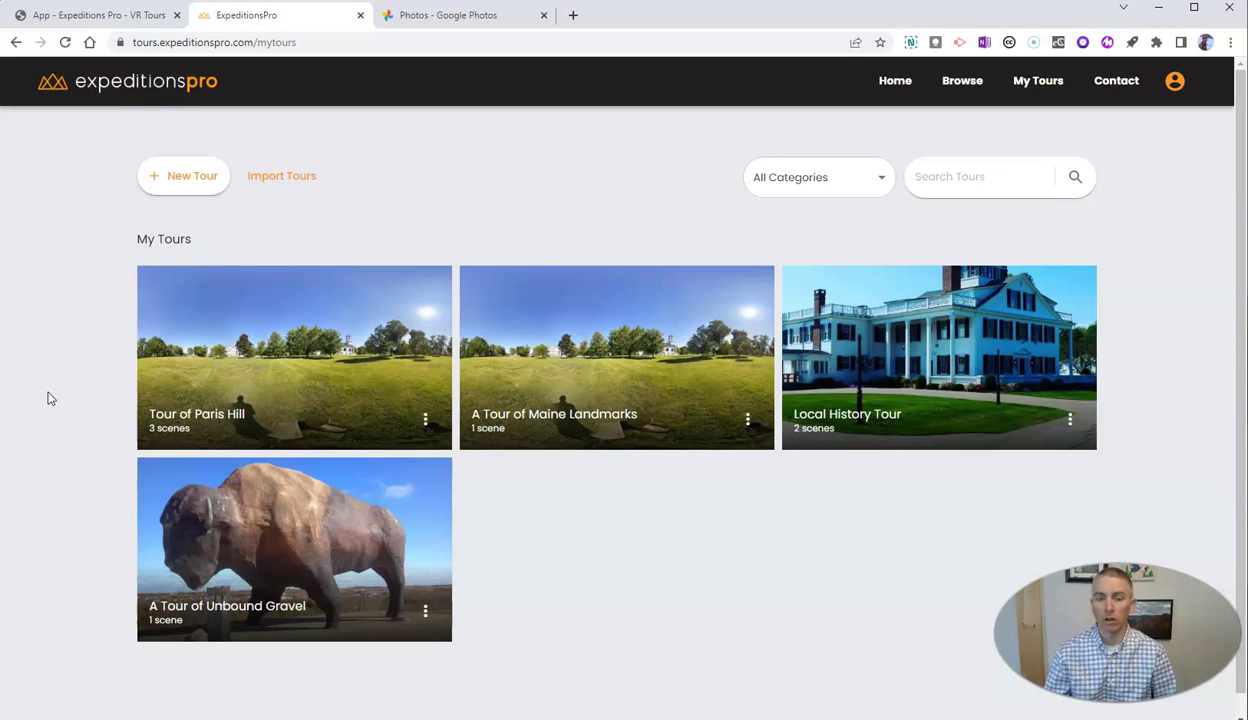
left_click(166, 184)
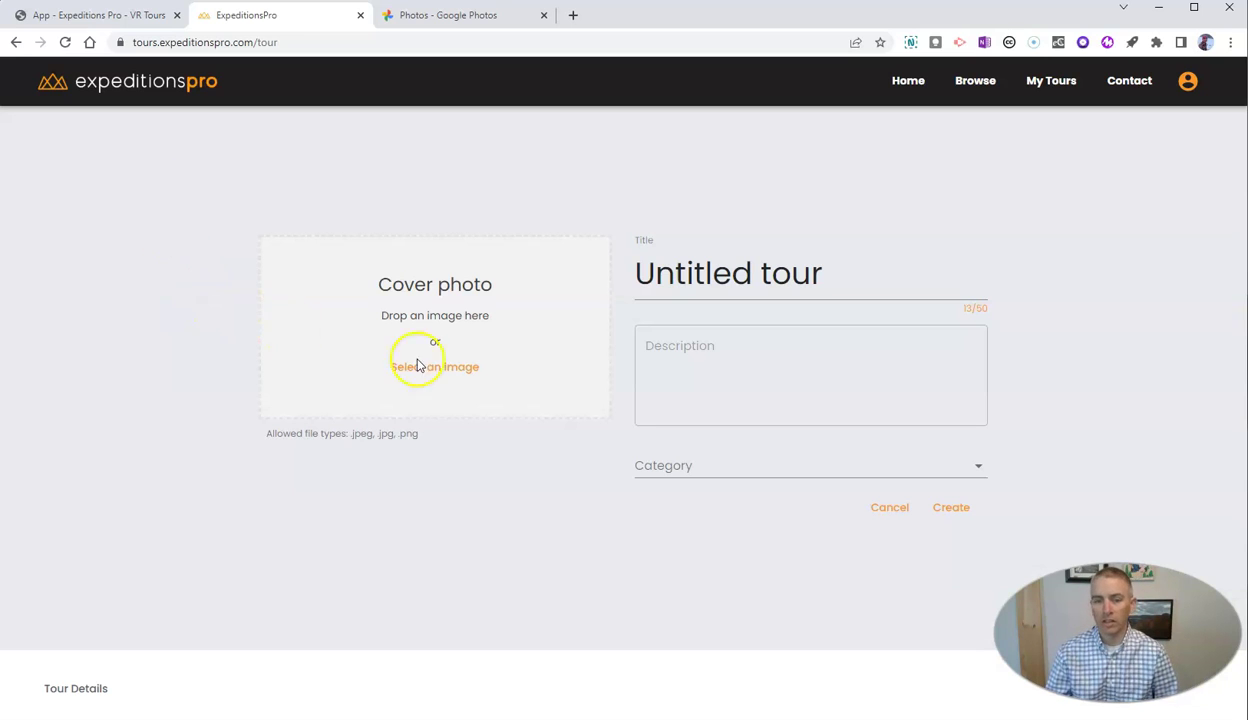
- Title the tour 'Ski Areas' and describe it as 'A few cool places to ski in Maine.'
left_click_drag(824, 278, 634, 284)
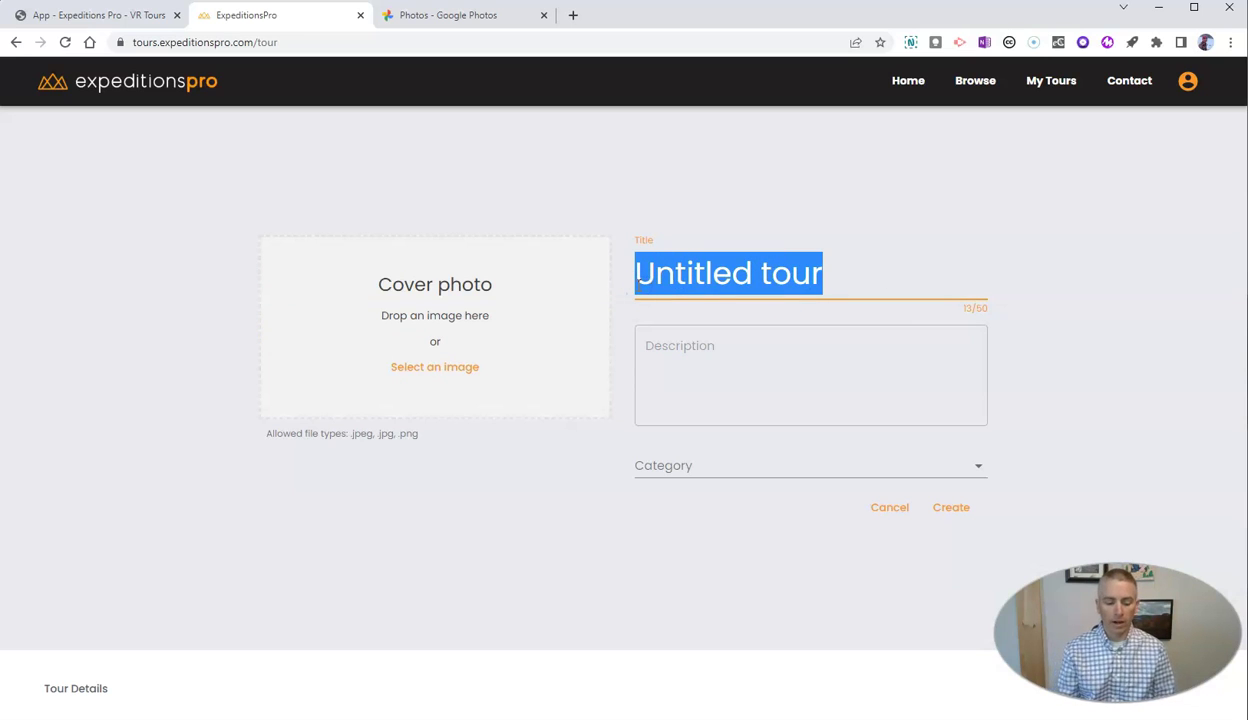
type("Ski Area")
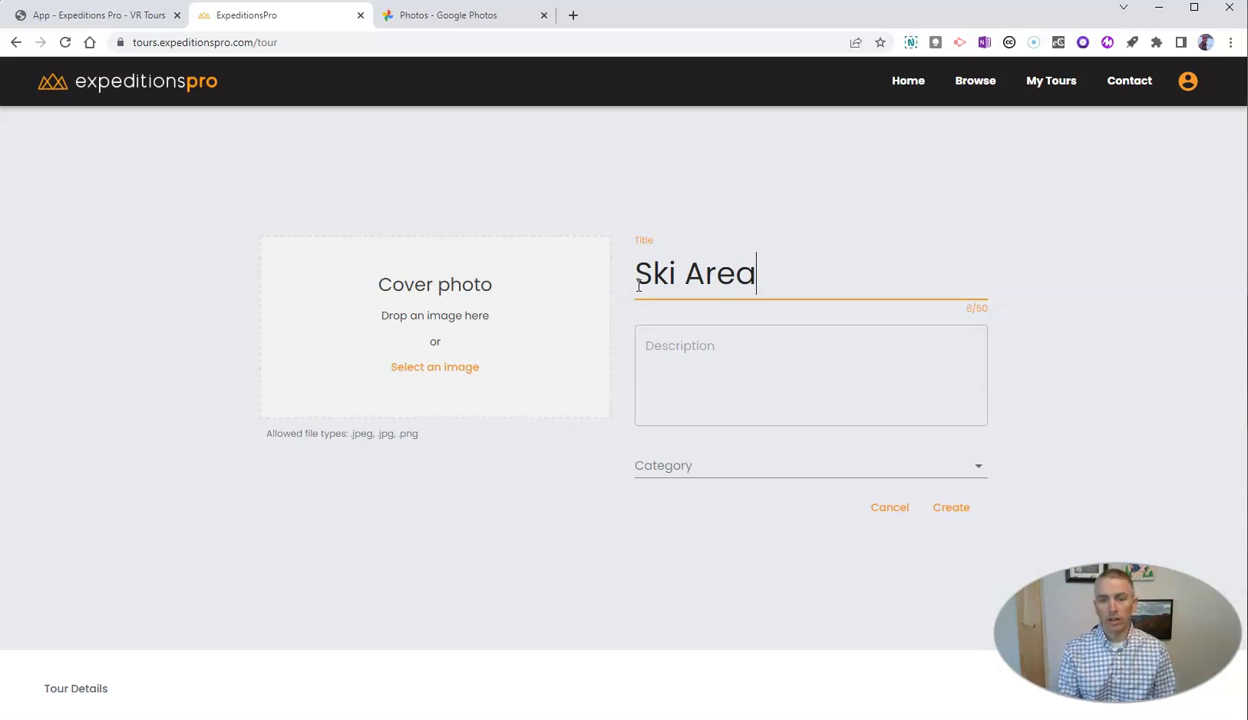
type("as")
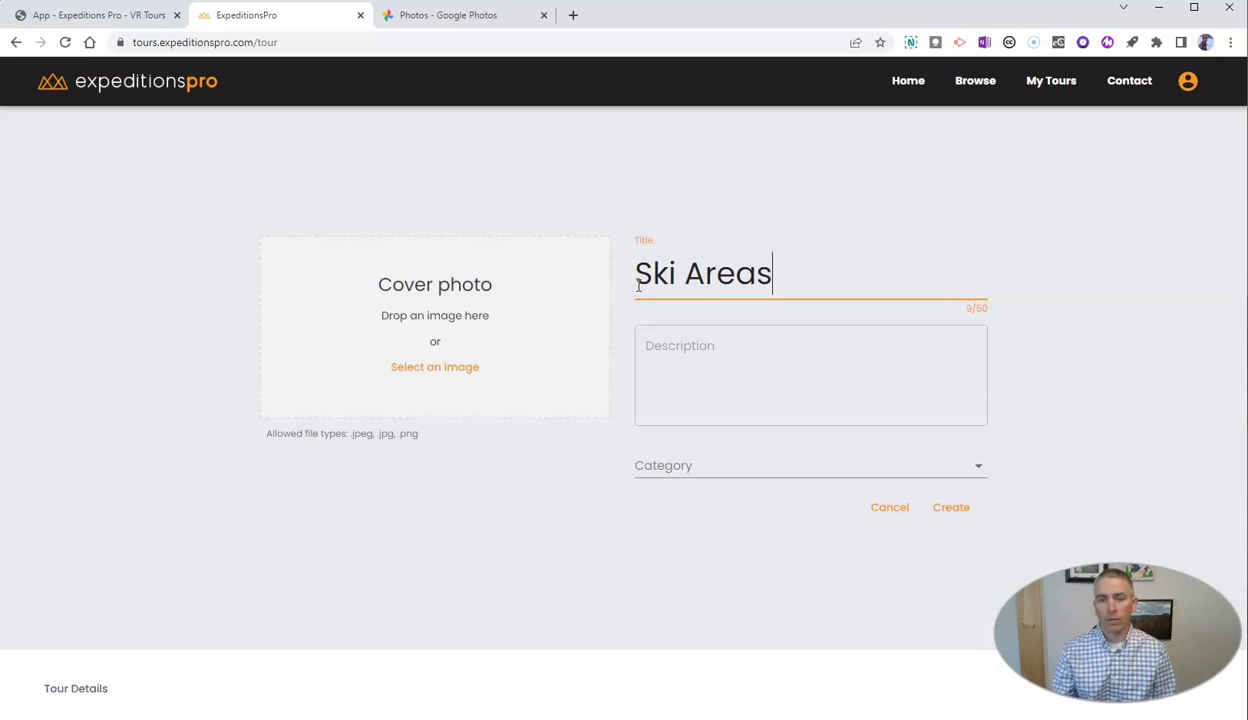
left_click(702, 354)
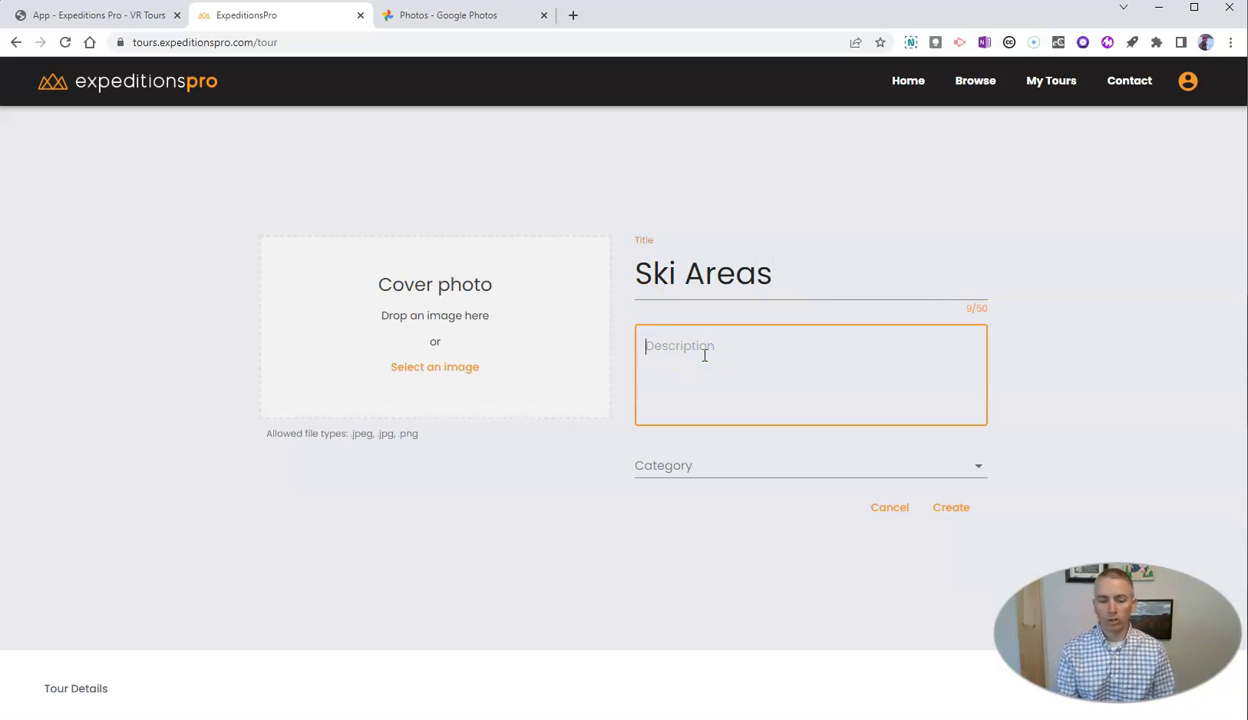
type("A f")
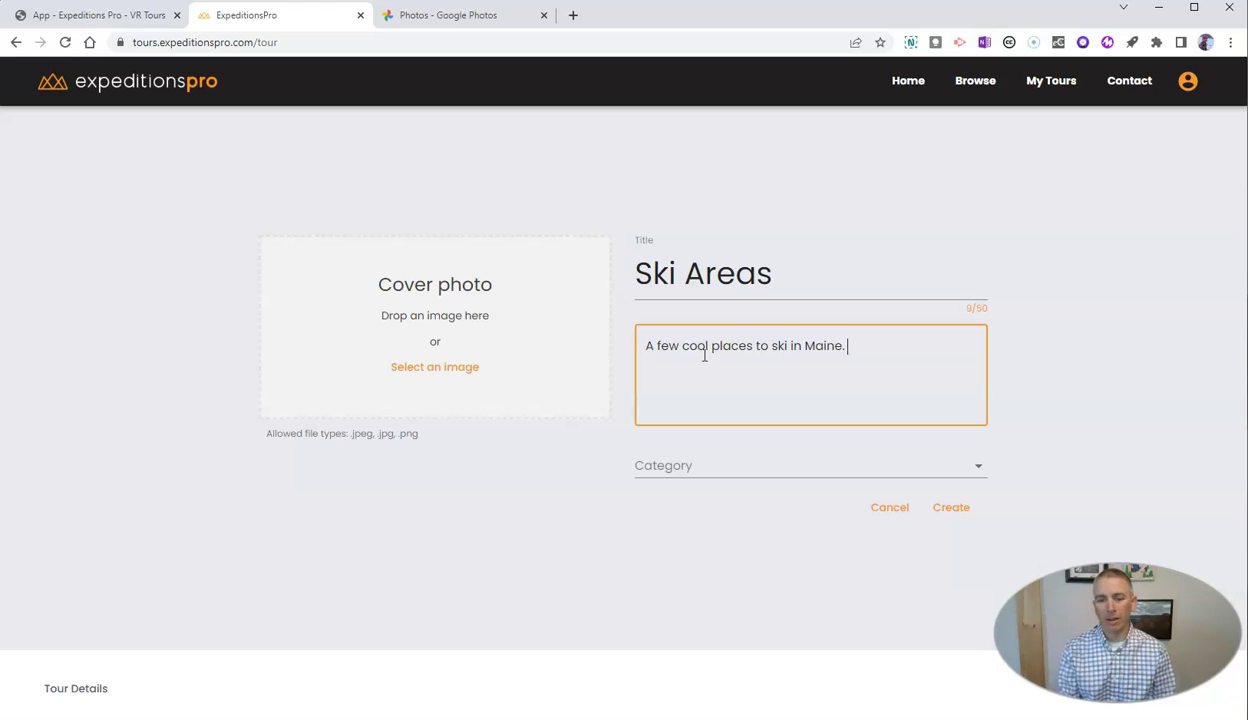
- Set the tour category to Sports & Fitness
left_click(737, 470)
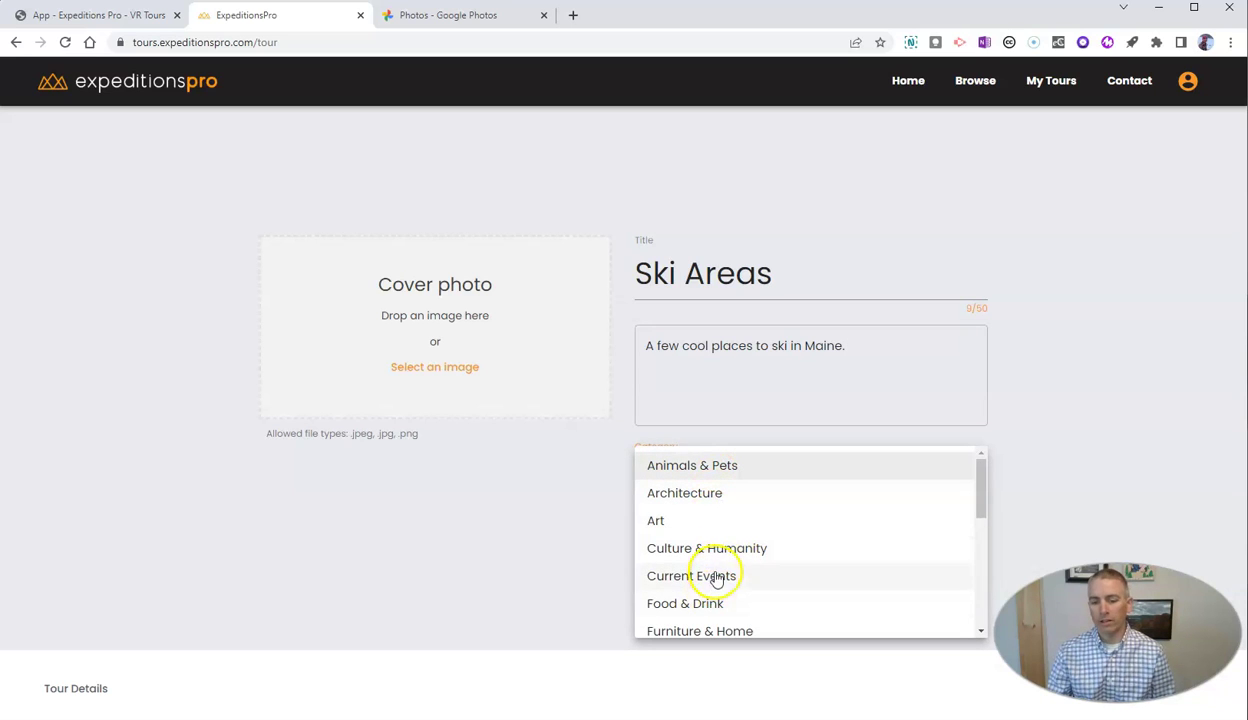
scroll(719, 545, "down", 3)
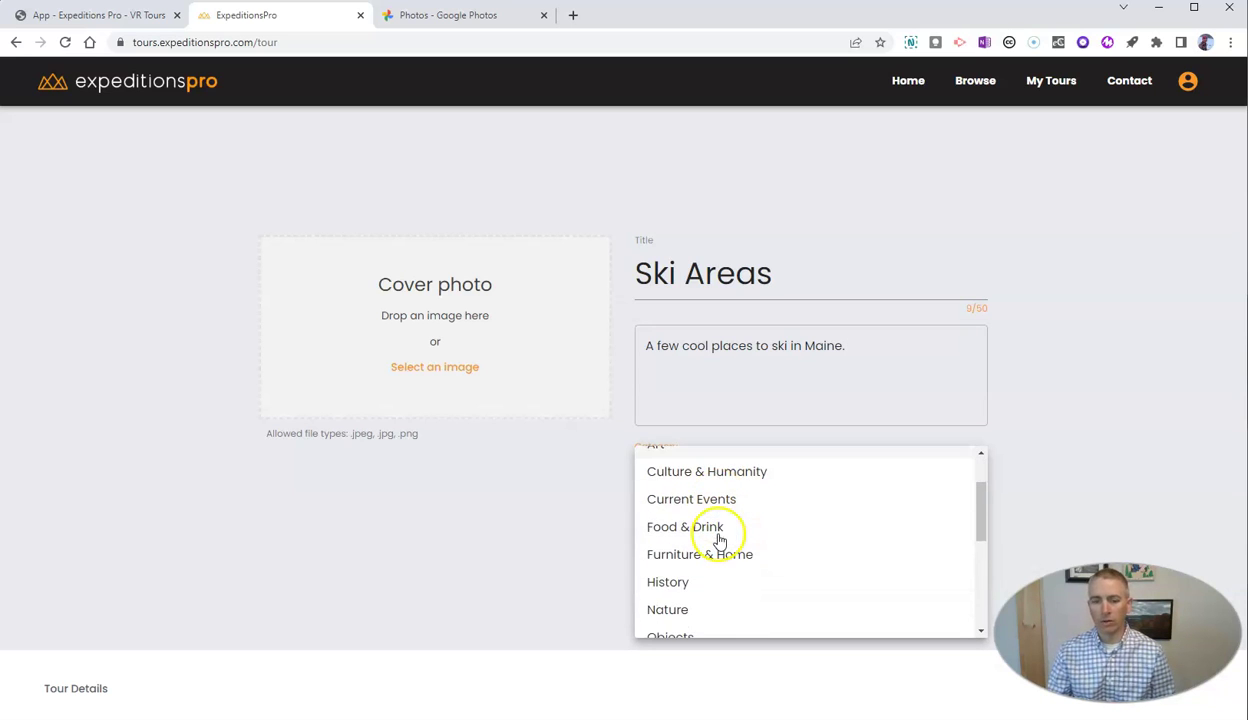
scroll(721, 545, "down", 2)
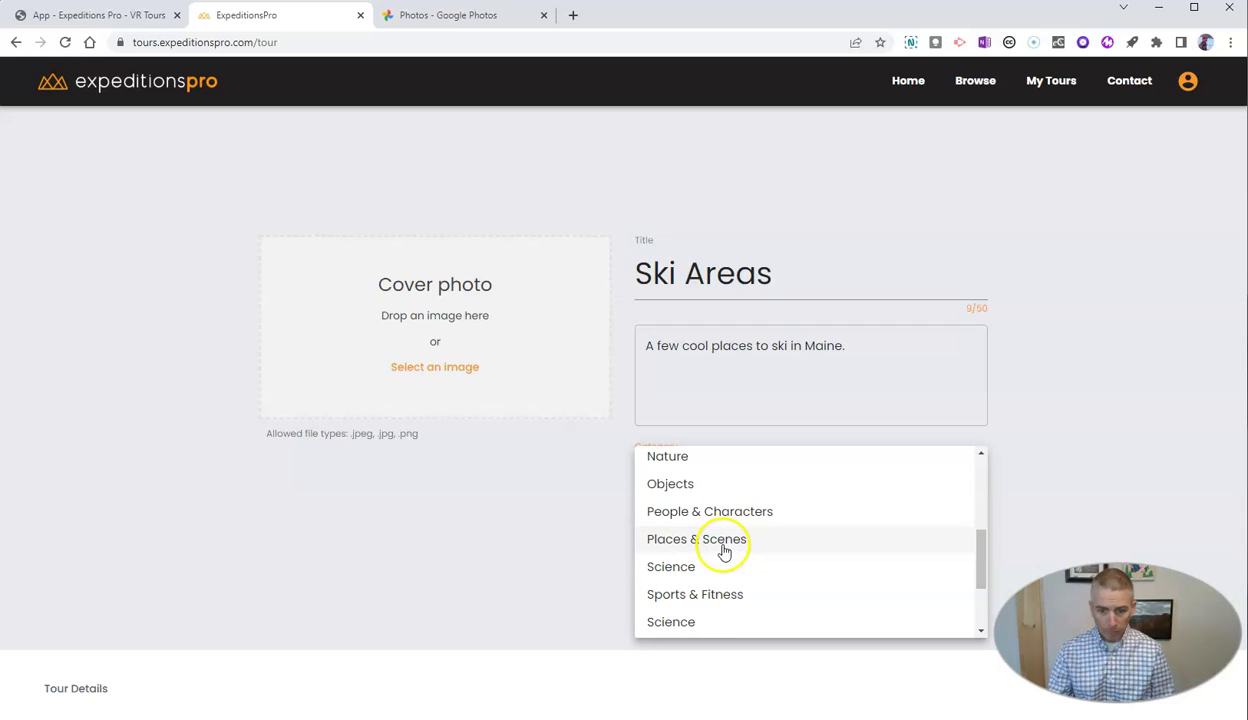
scroll(724, 545, "down", 2)
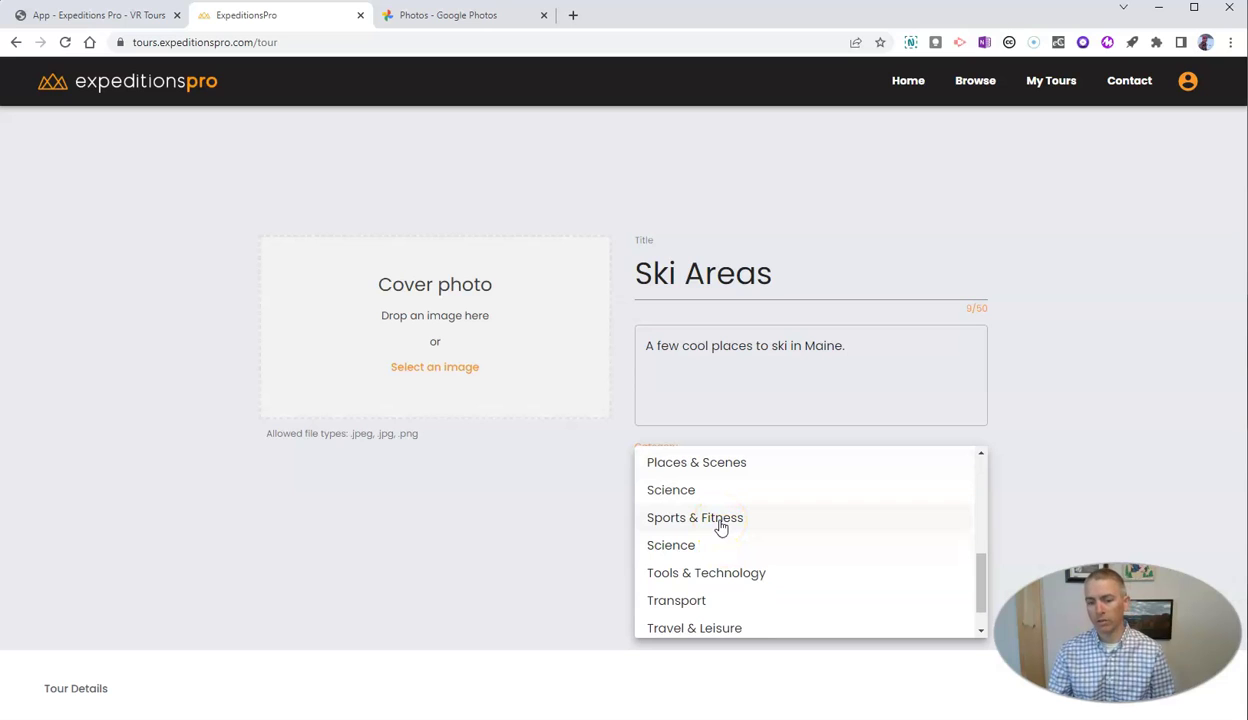
left_click(720, 520)
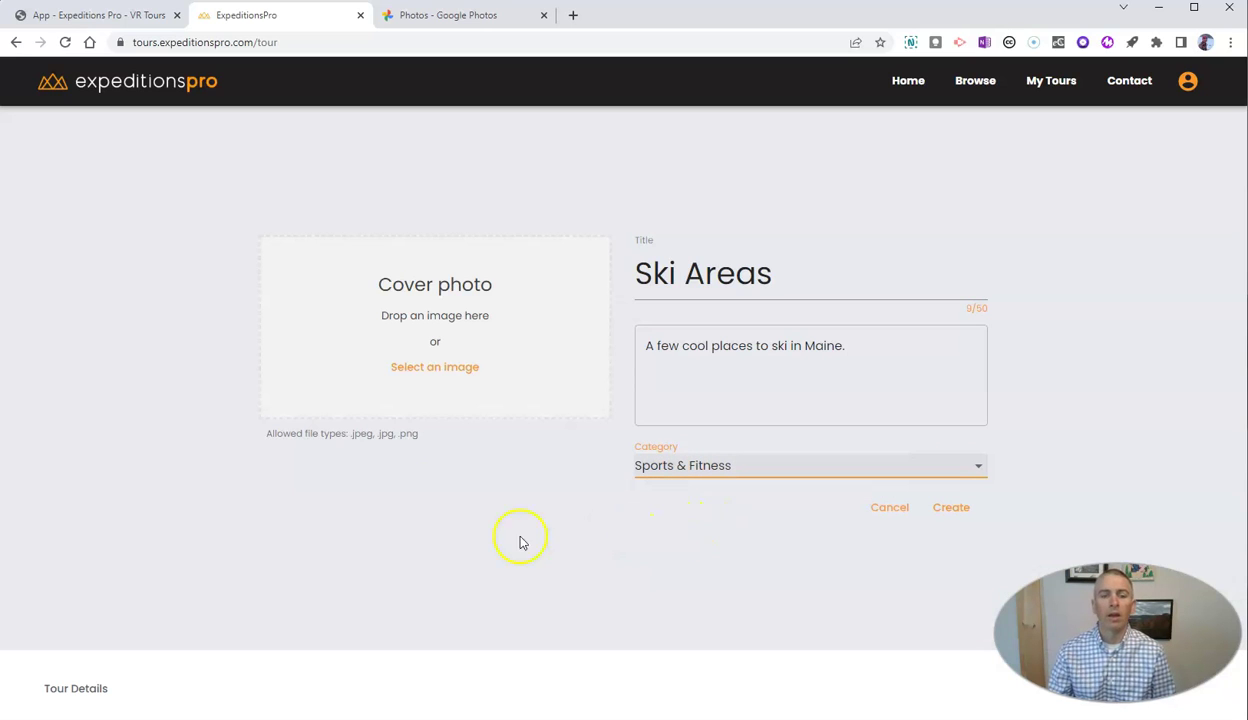
- Use the skiing photo IMG_1193 (1) as the cover and create the Ski Areas tour
left_click(442, 379)
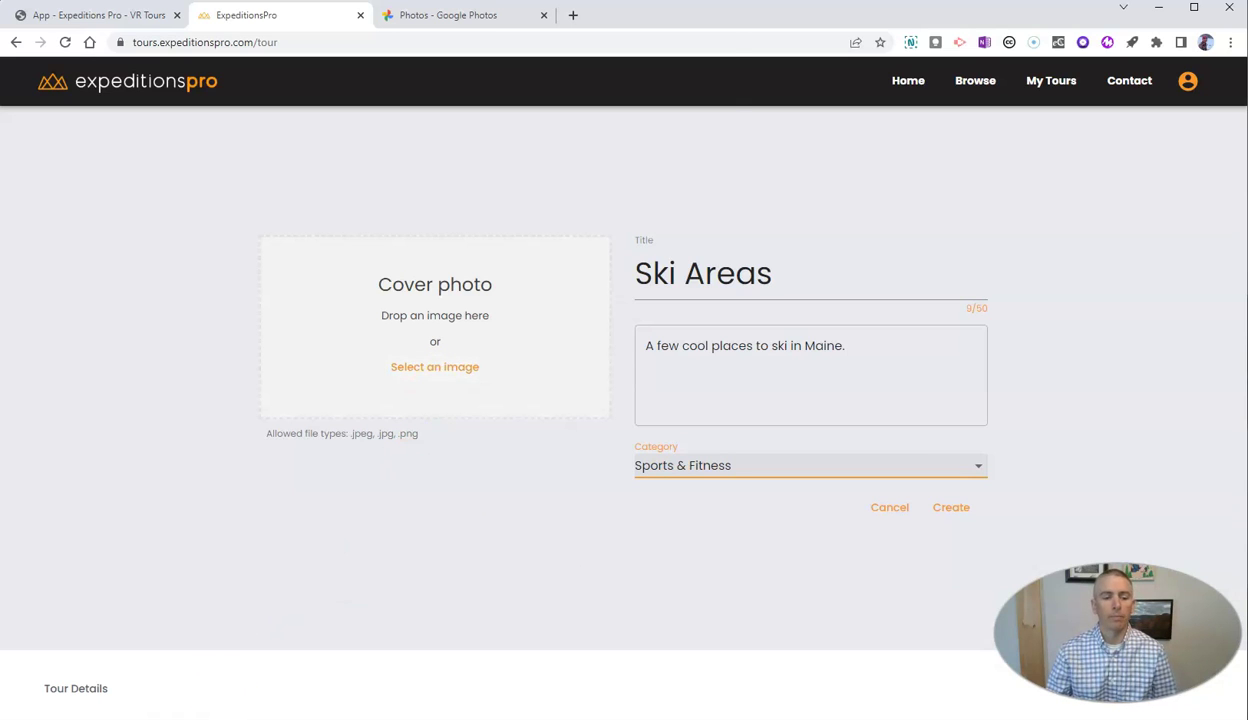
left_click(512, 275)
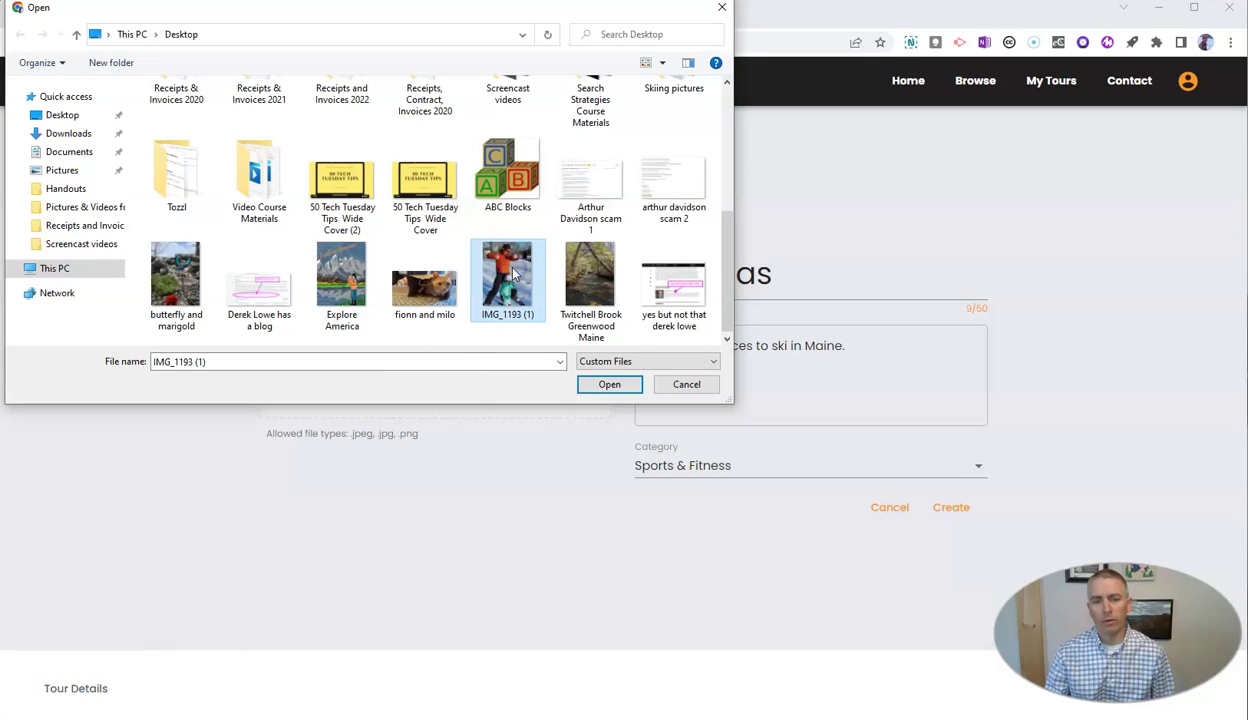
left_click(609, 386)
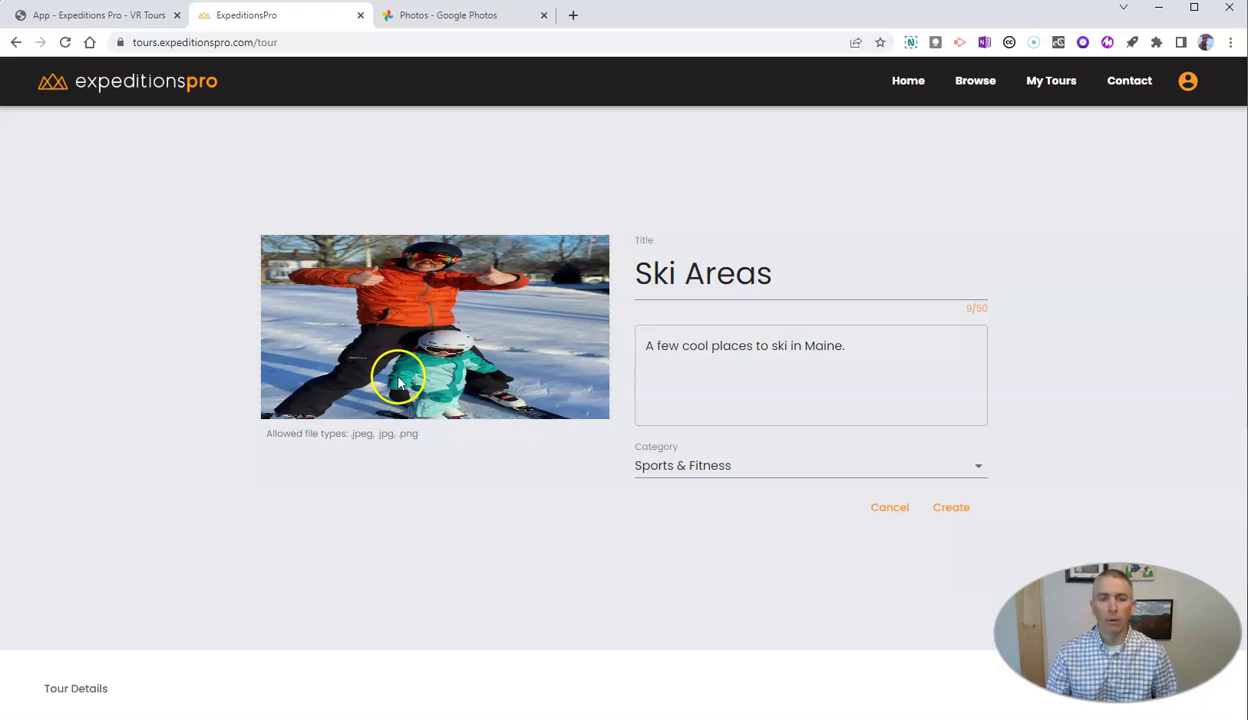
left_click(951, 508)
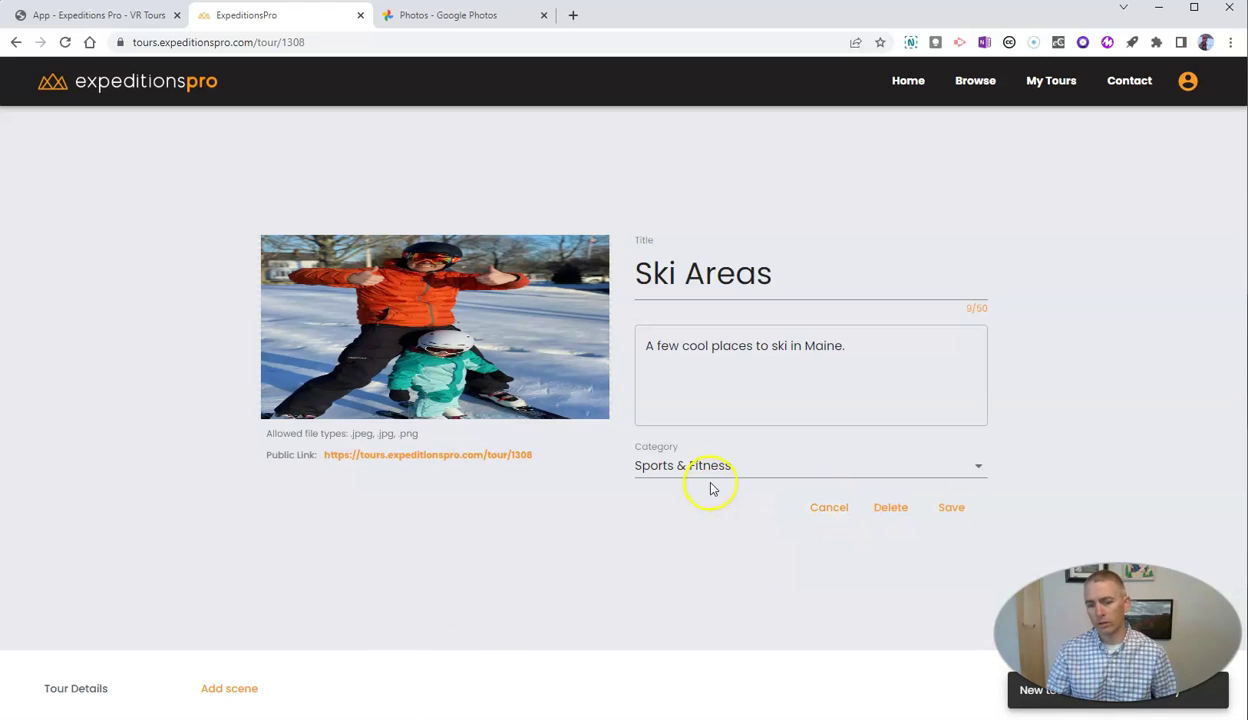
- Save the tour details and add a first scene, bringing up the 360°/180° image chooser
left_click(956, 511)
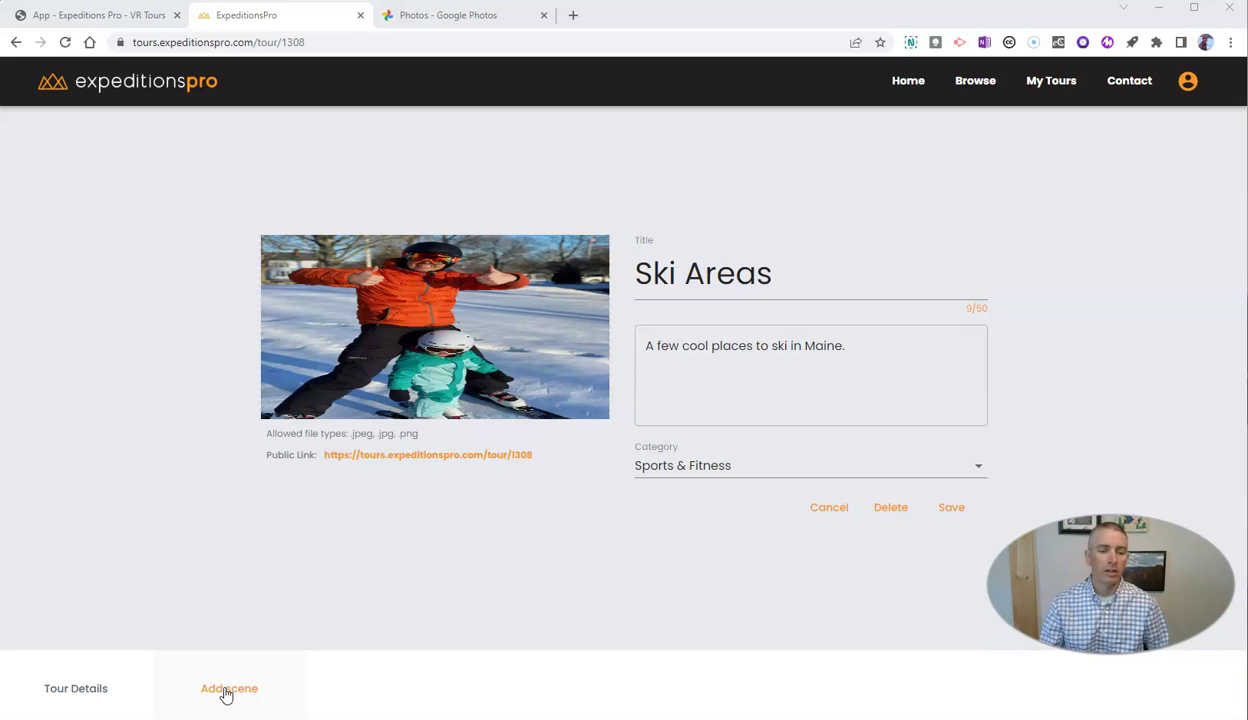
left_click(228, 690)
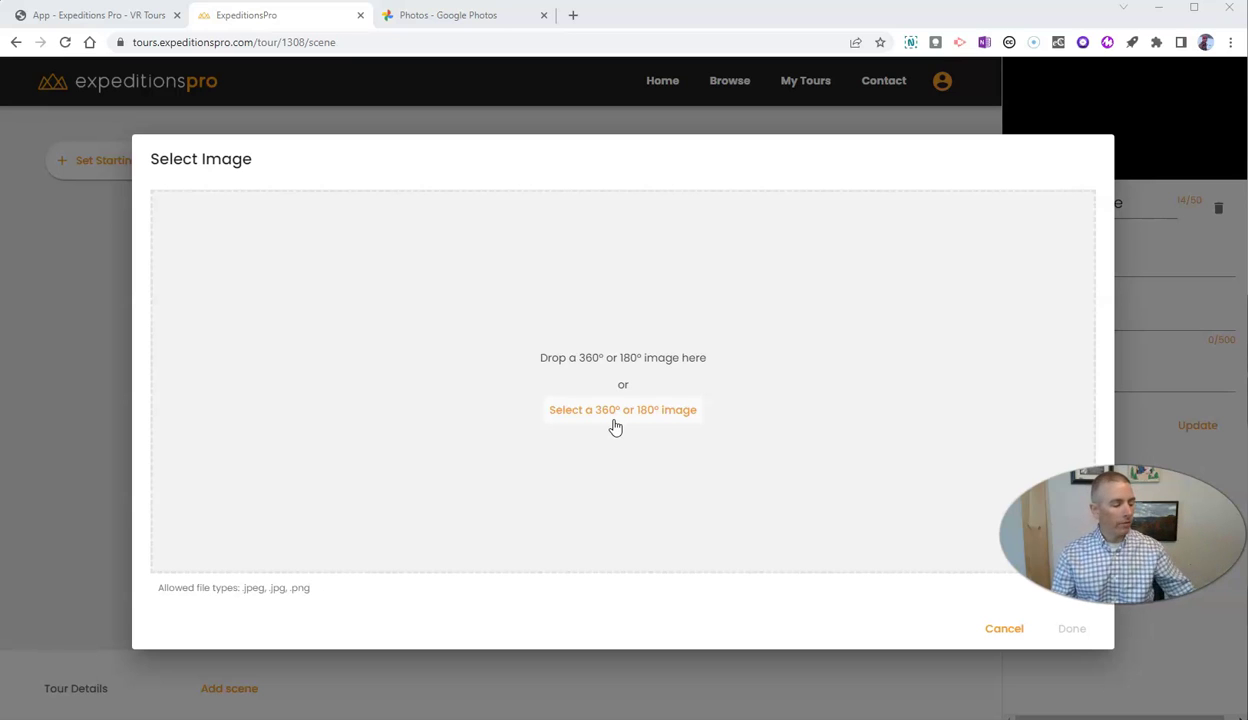
left_click(610, 484)
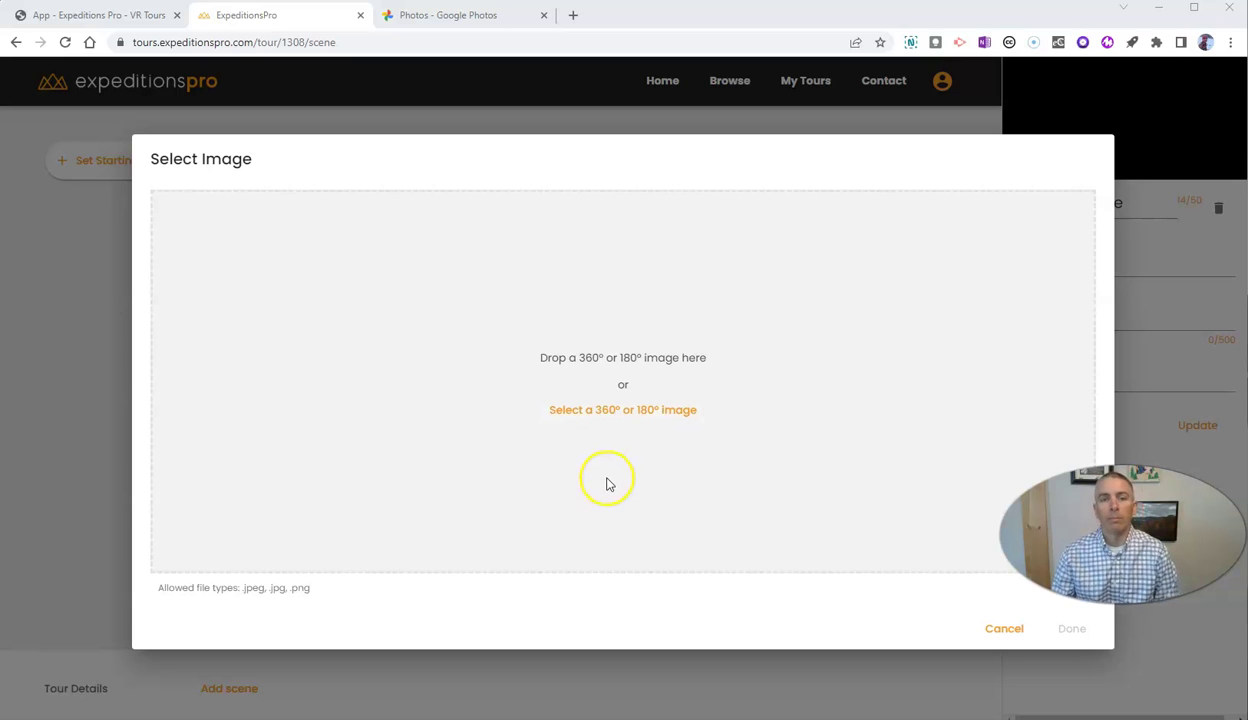
- Download the snowy Jan 30 mountain panorama from Google Photos, then return to the tour
left_click(460, 16)
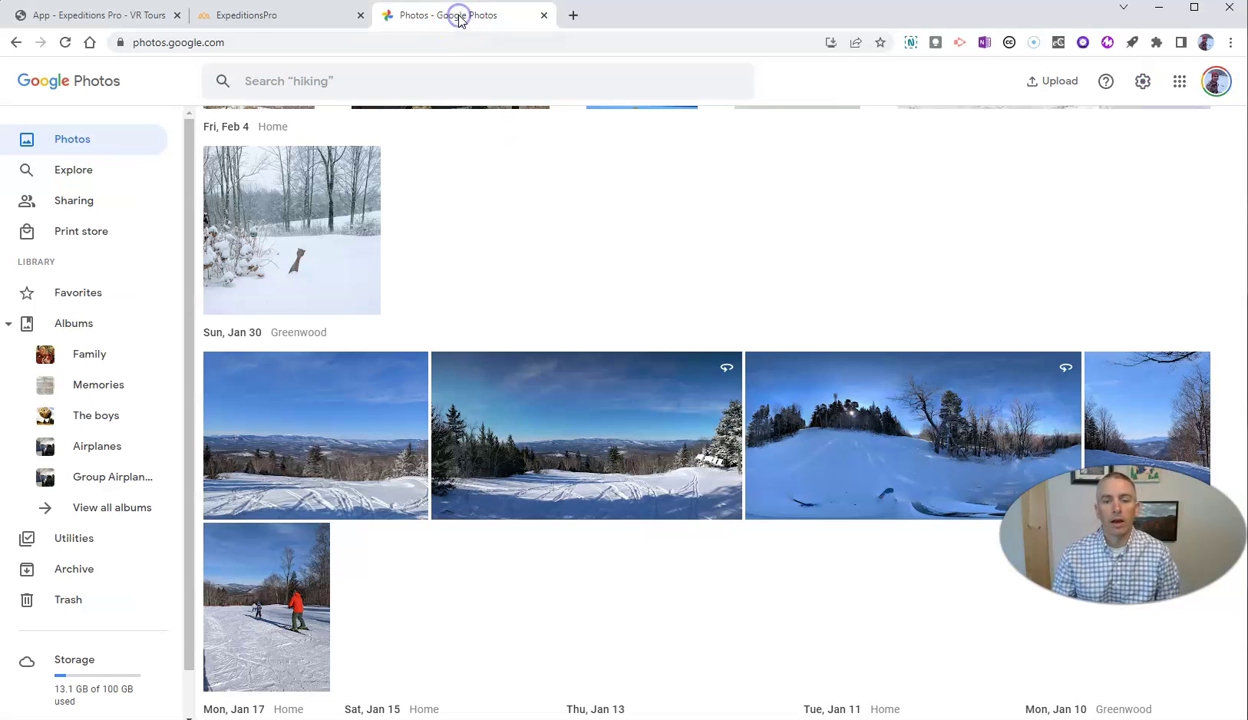
left_click(601, 452)
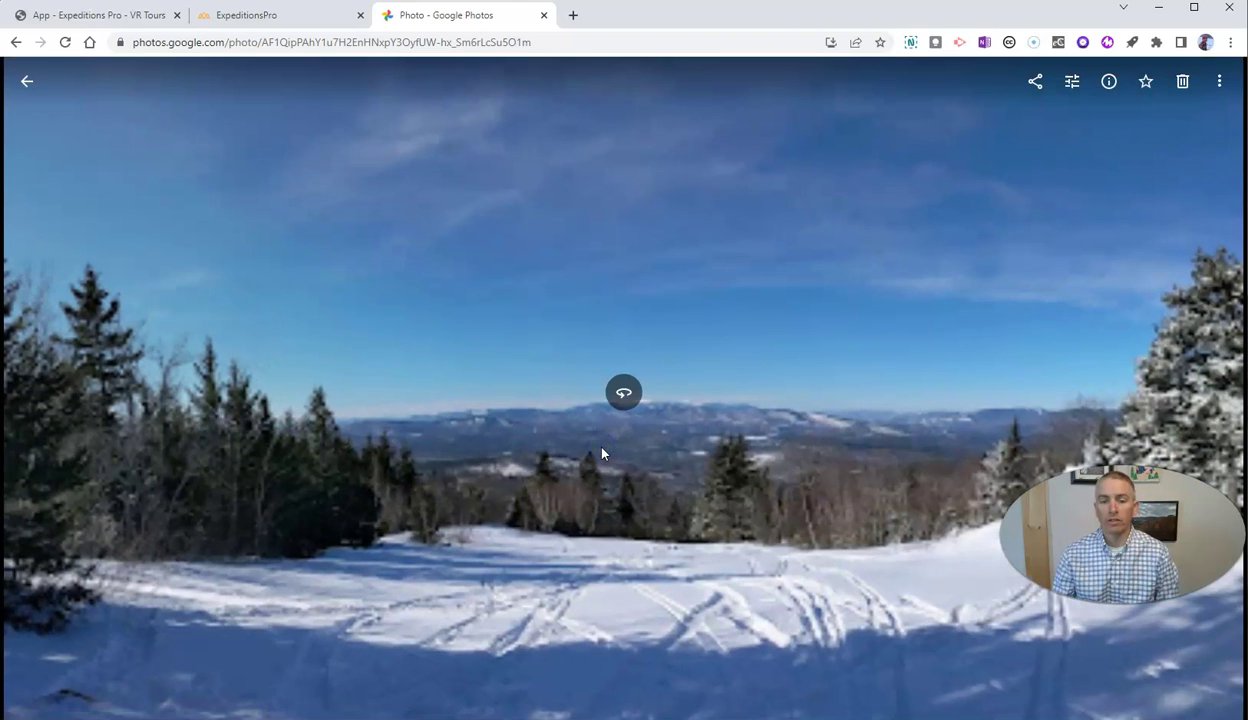
left_click(1219, 81)
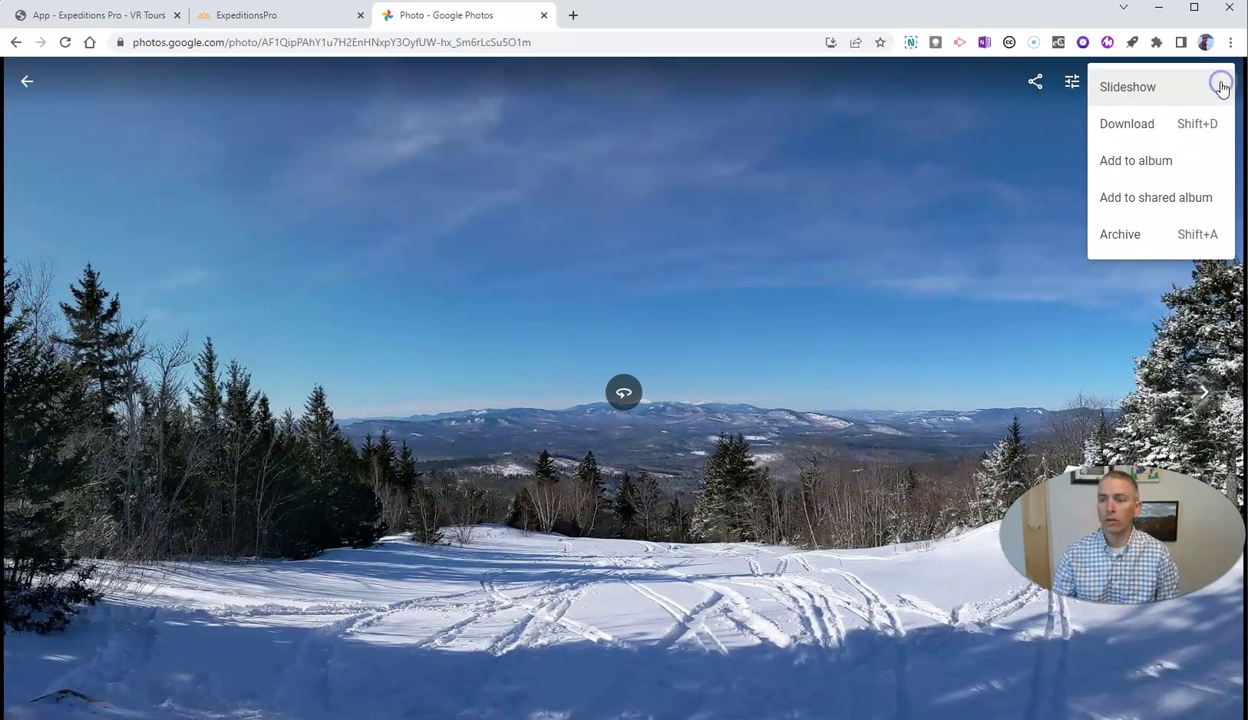
left_click(1149, 131)
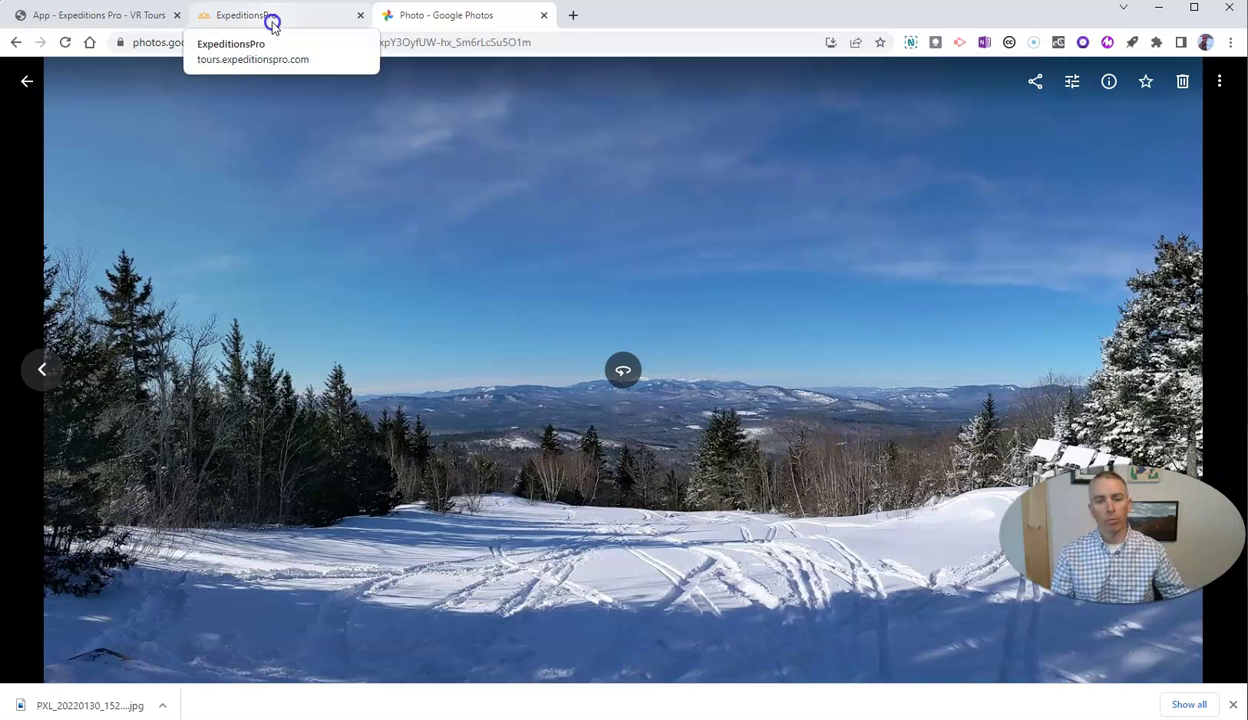
left_click(273, 28)
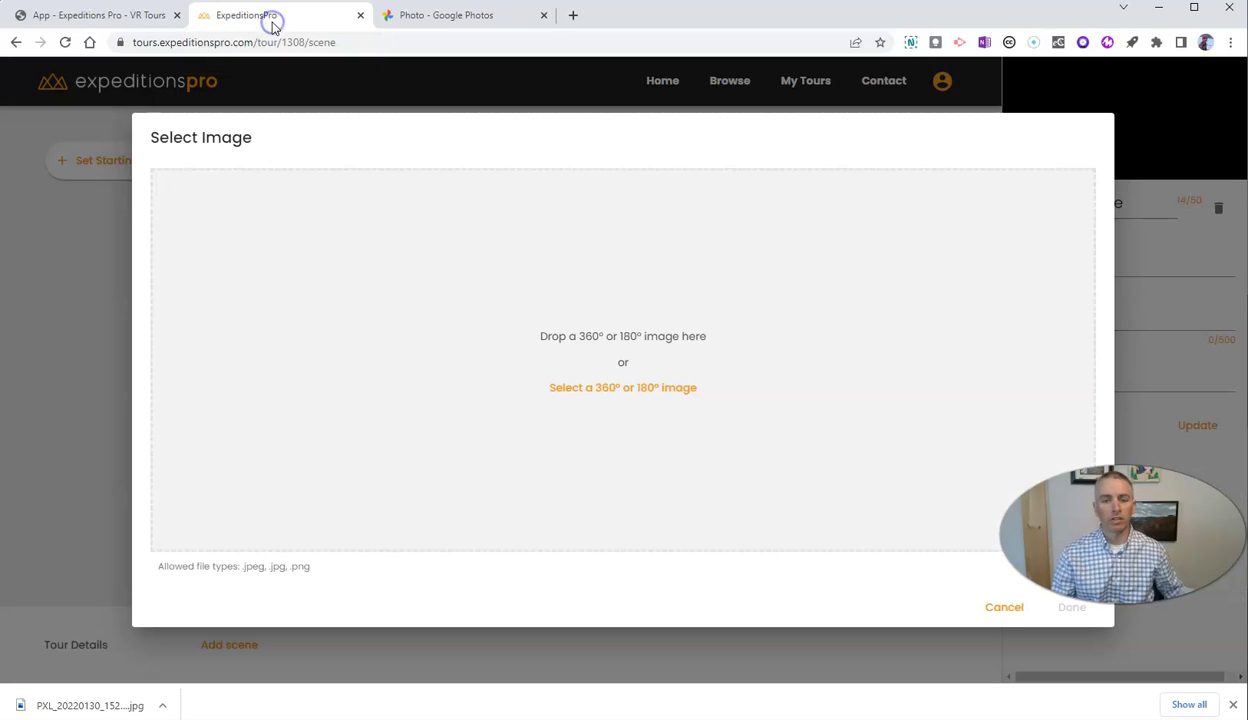
- Upload the downloaded panorama from the Downloads folder as the new scene's image
left_click(612, 394)
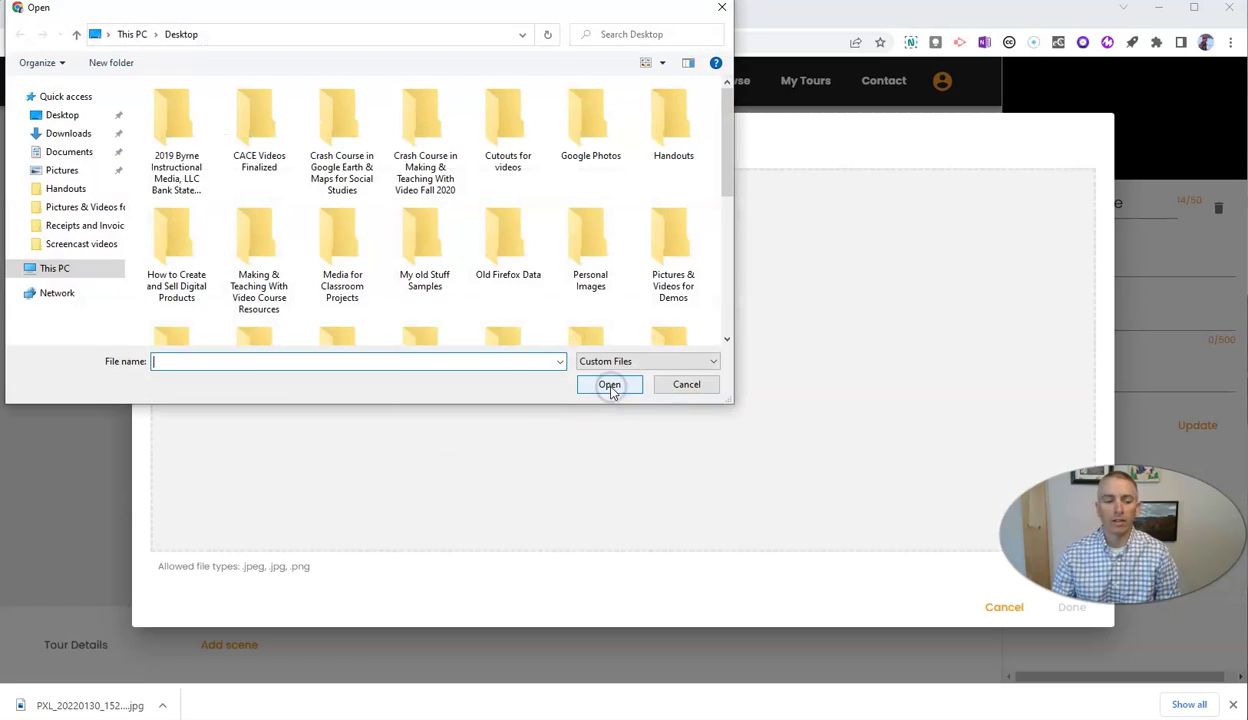
left_click(70, 136)
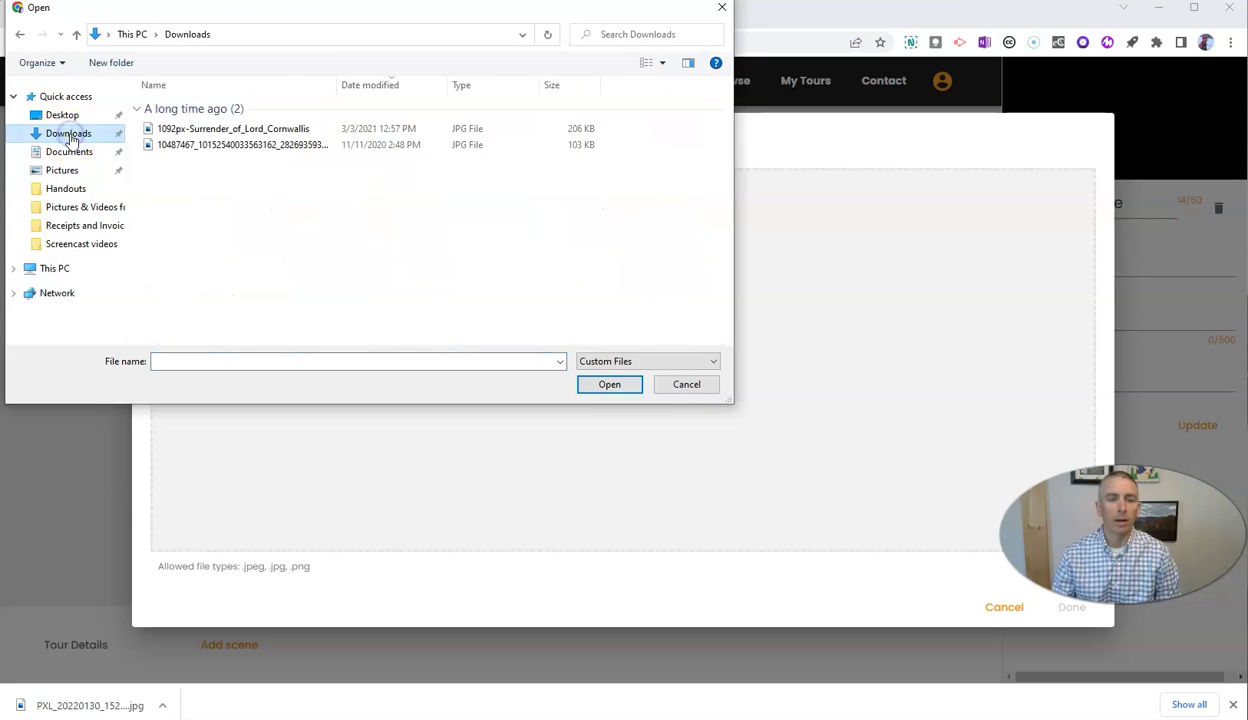
left_click(213, 130)
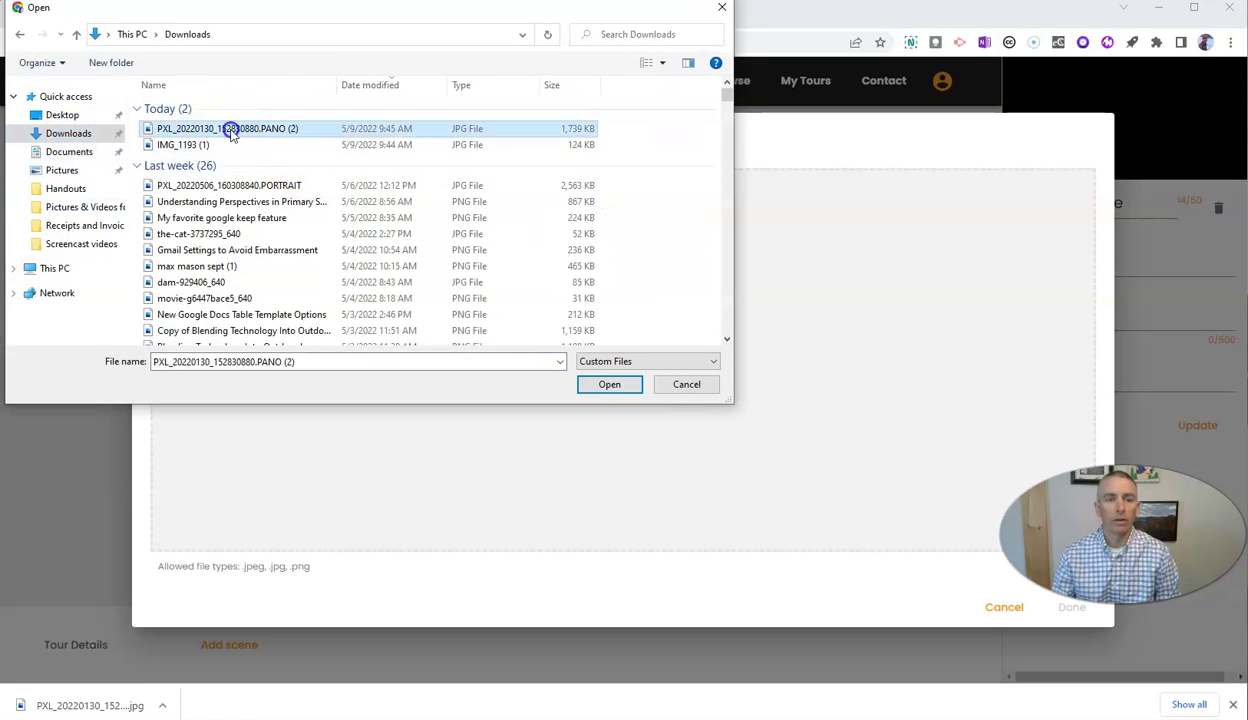
left_click(609, 386)
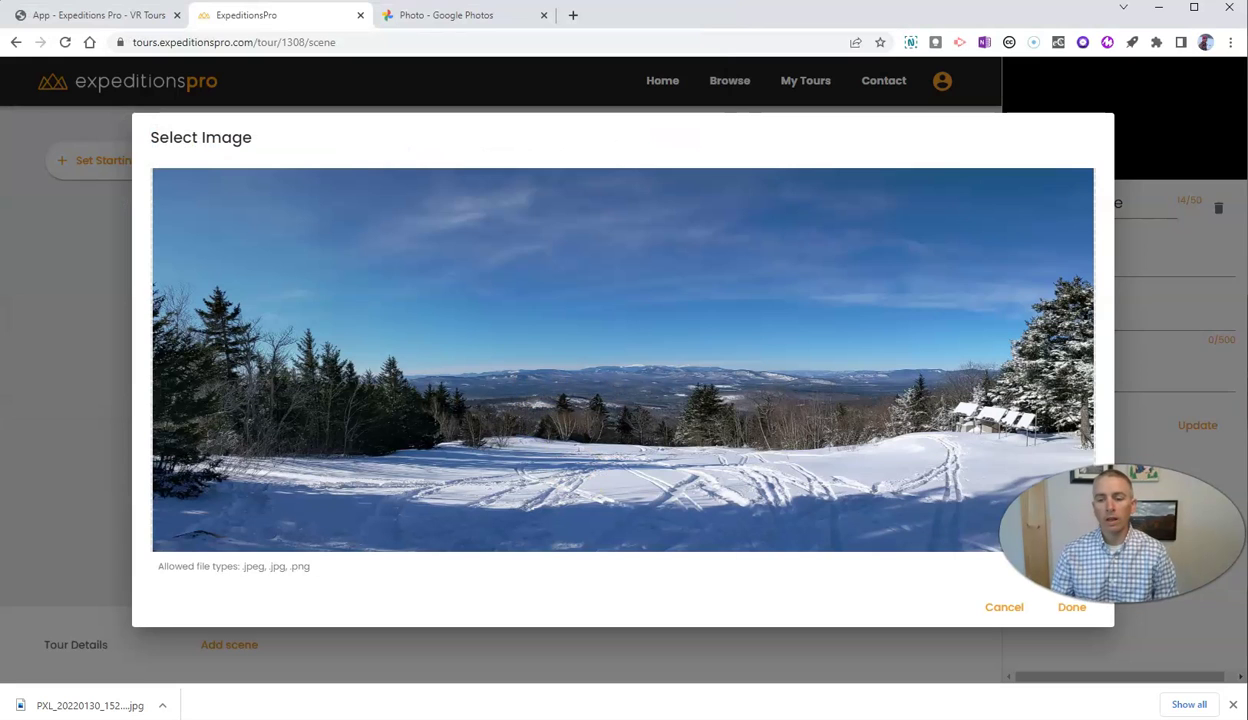
left_click(1072, 607)
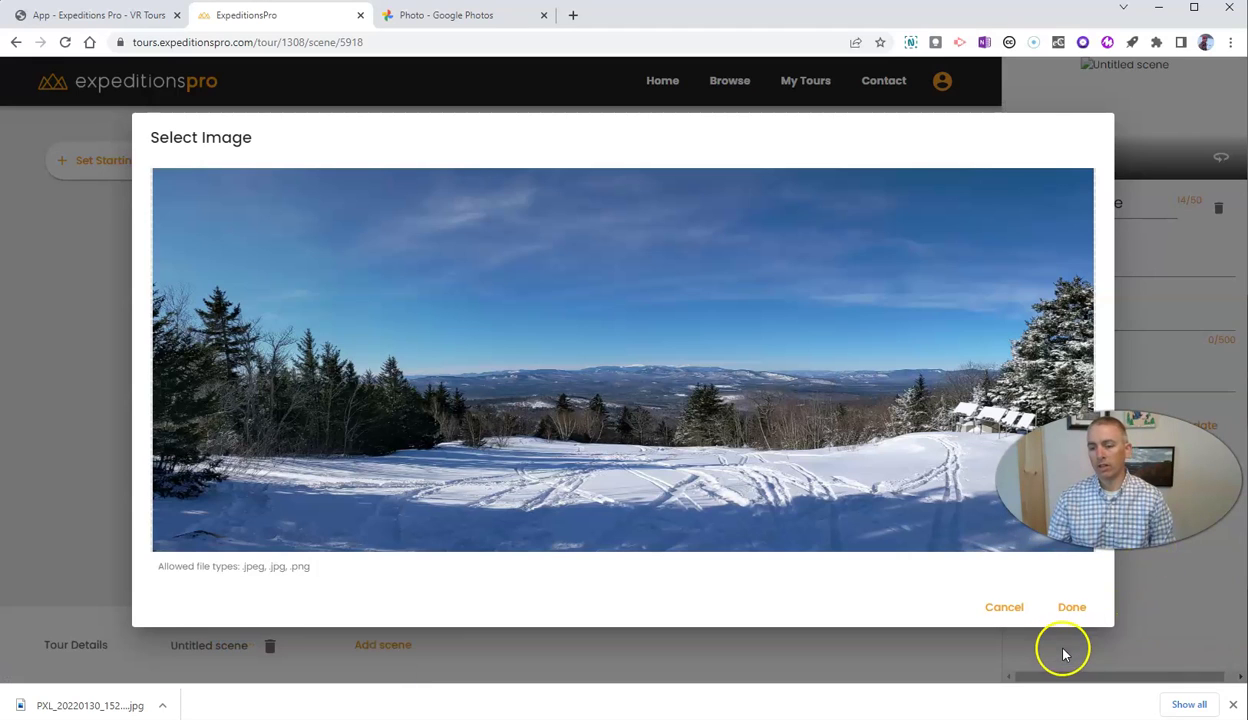
- Create the scene and look around the snowy panorama
left_click(1073, 607)
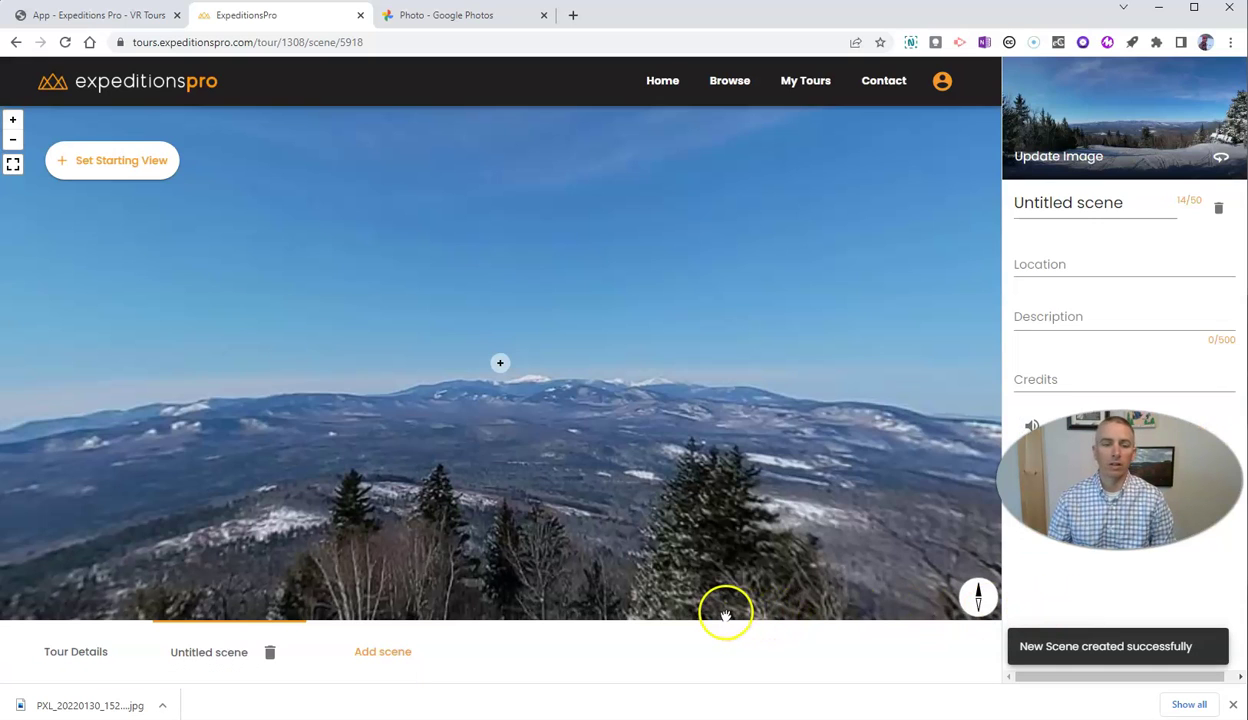
left_click_drag(524, 423, 685, 404)
left_click_drag(420, 404, 585, 382)
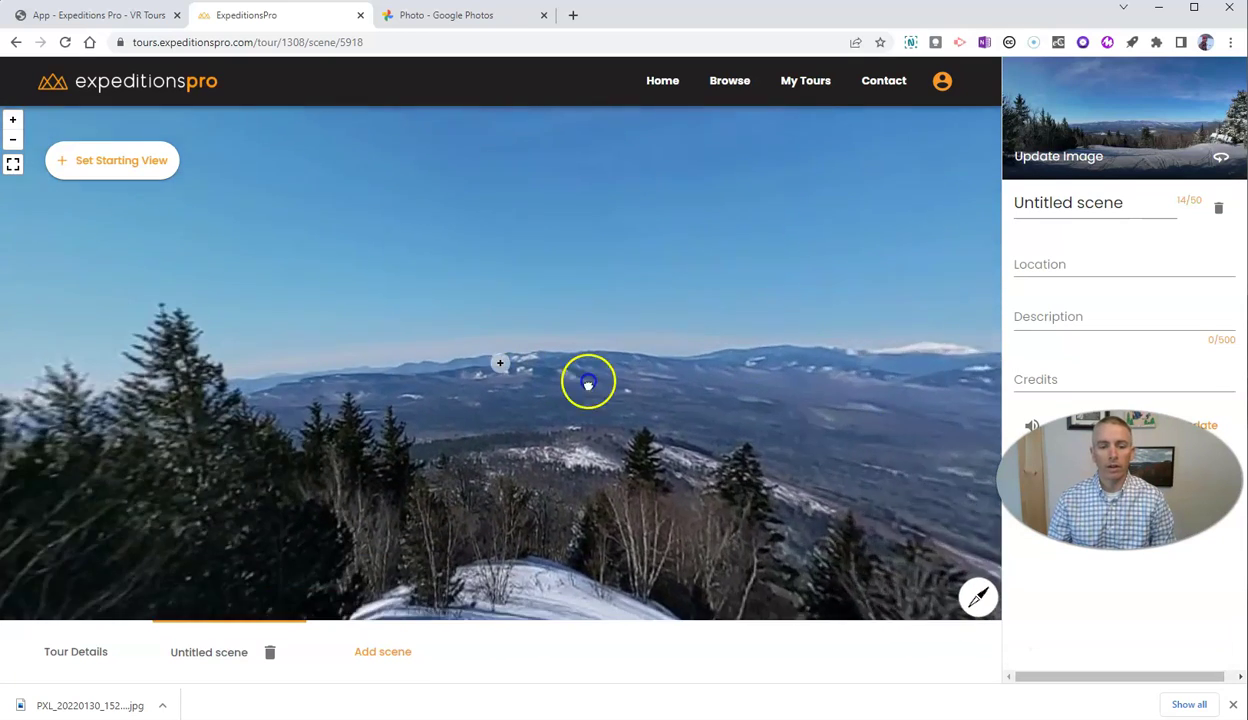
left_click_drag(485, 387, 663, 374)
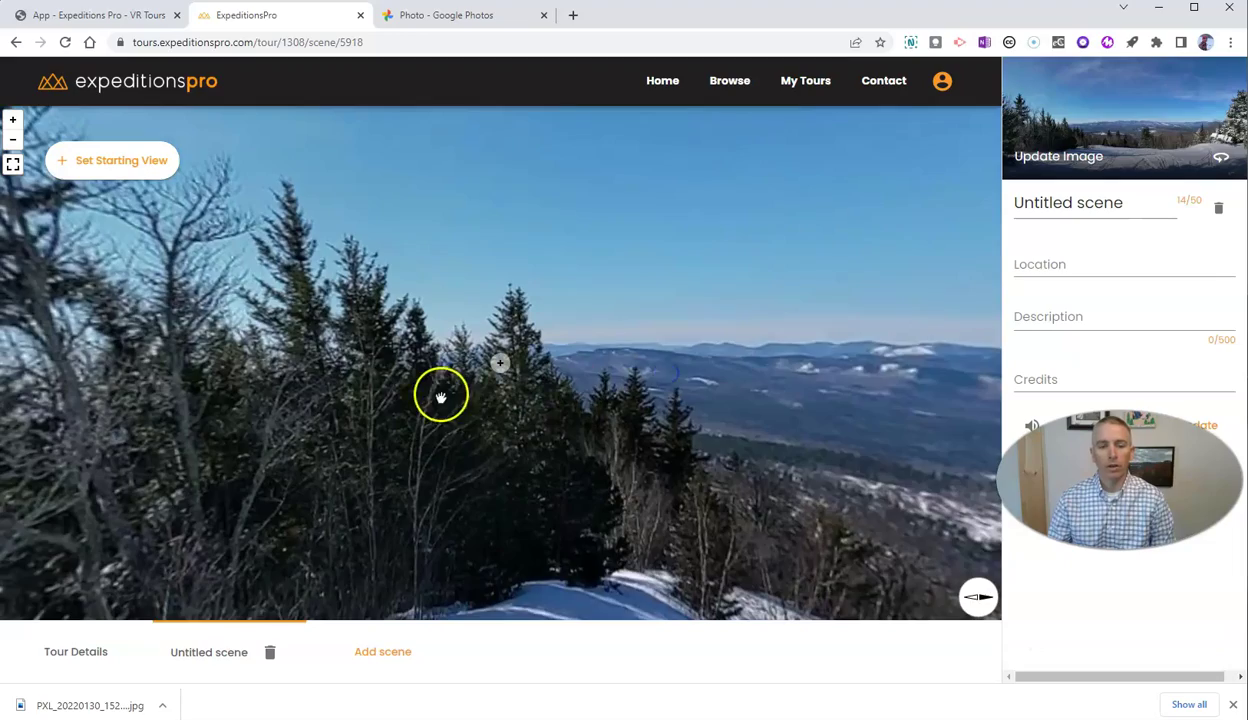
left_click_drag(440, 397, 660, 390)
left_click_drag(599, 460, 350, 287)
left_click_drag(498, 315, 312, 315)
- Frame the distant snow-capped summits and save that as the scene's starting view
left_click_drag(618, 340, 649, 529)
left_click_drag(610, 398, 610, 551)
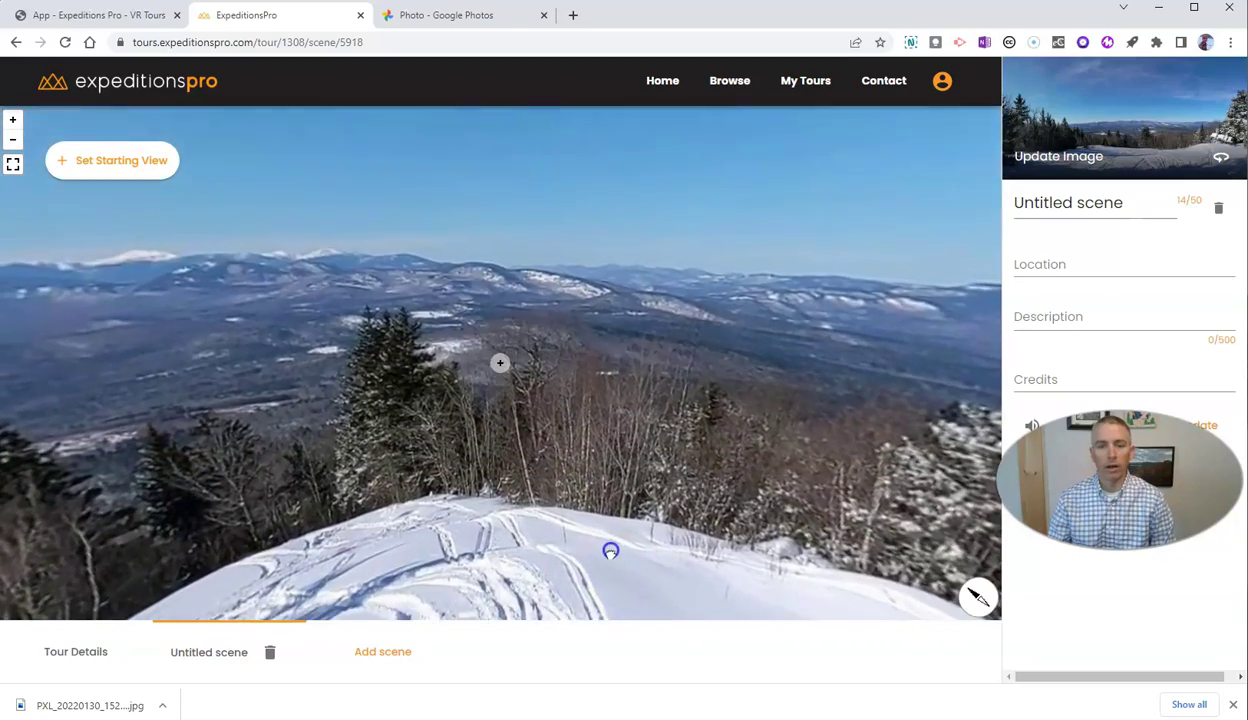
left_click_drag(599, 346, 599, 515)
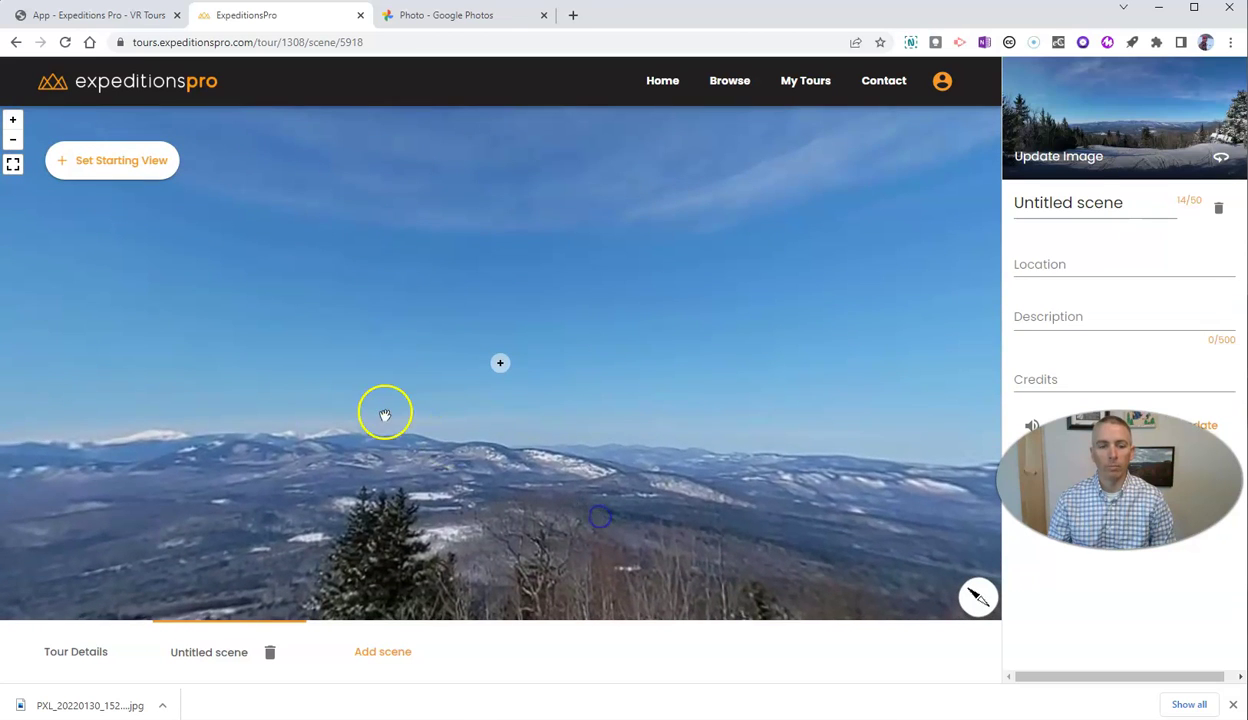
left_click_drag(385, 414, 683, 412)
left_click_drag(557, 398, 546, 346)
left_click(89, 161)
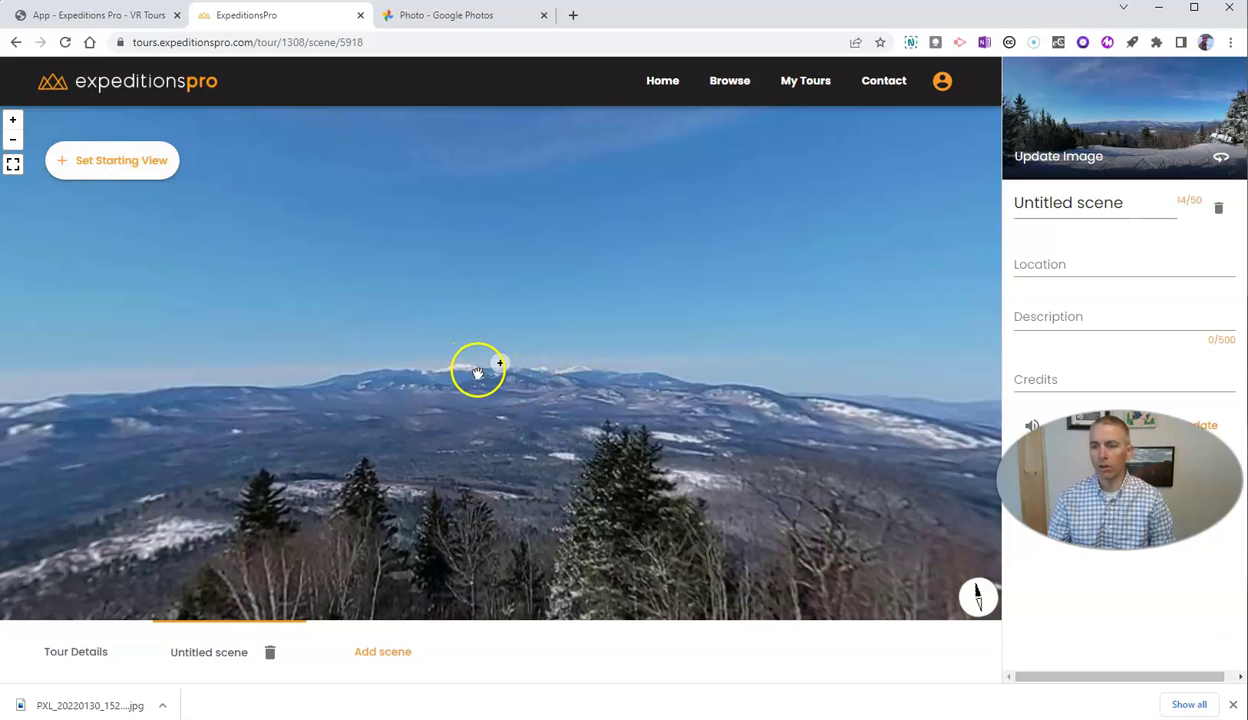
left_click_drag(1131, 207, 1019, 203)
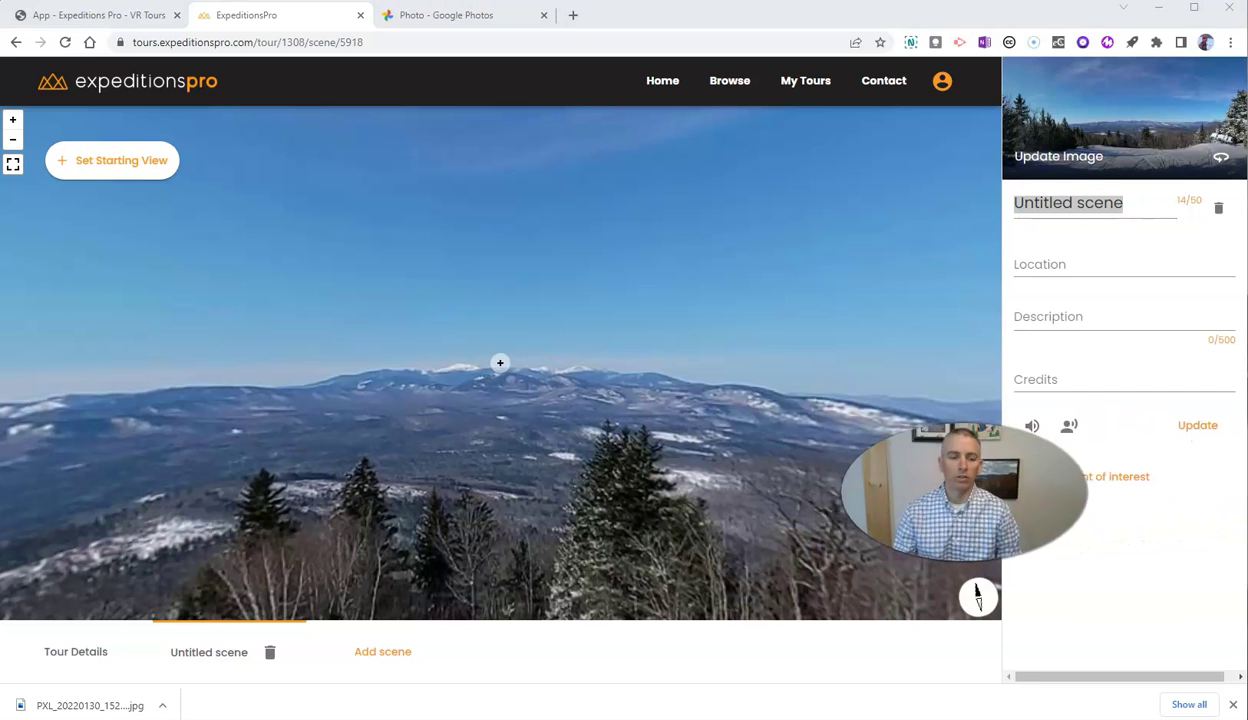
- Name the scene 'Mount Washington from Mount Abram', locate it at Mount Abram, Greenwood, Maine, and describe it
left_click(1075, 207)
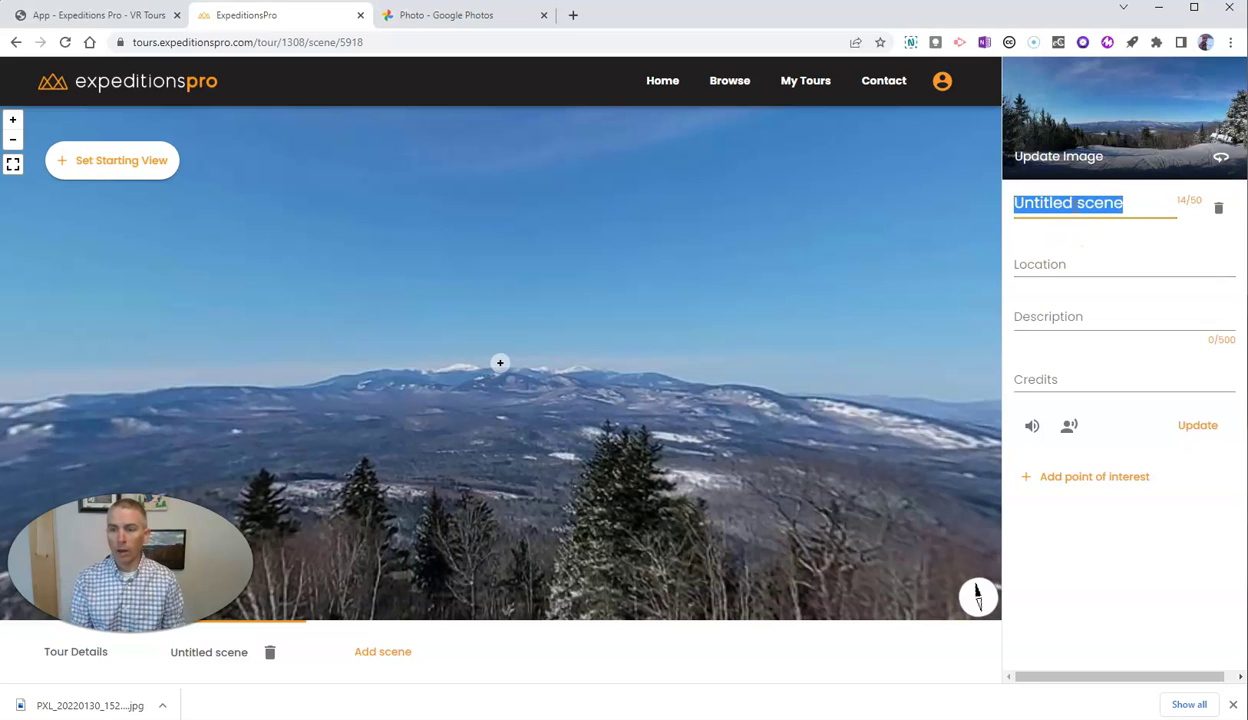
type("Mount Washing")
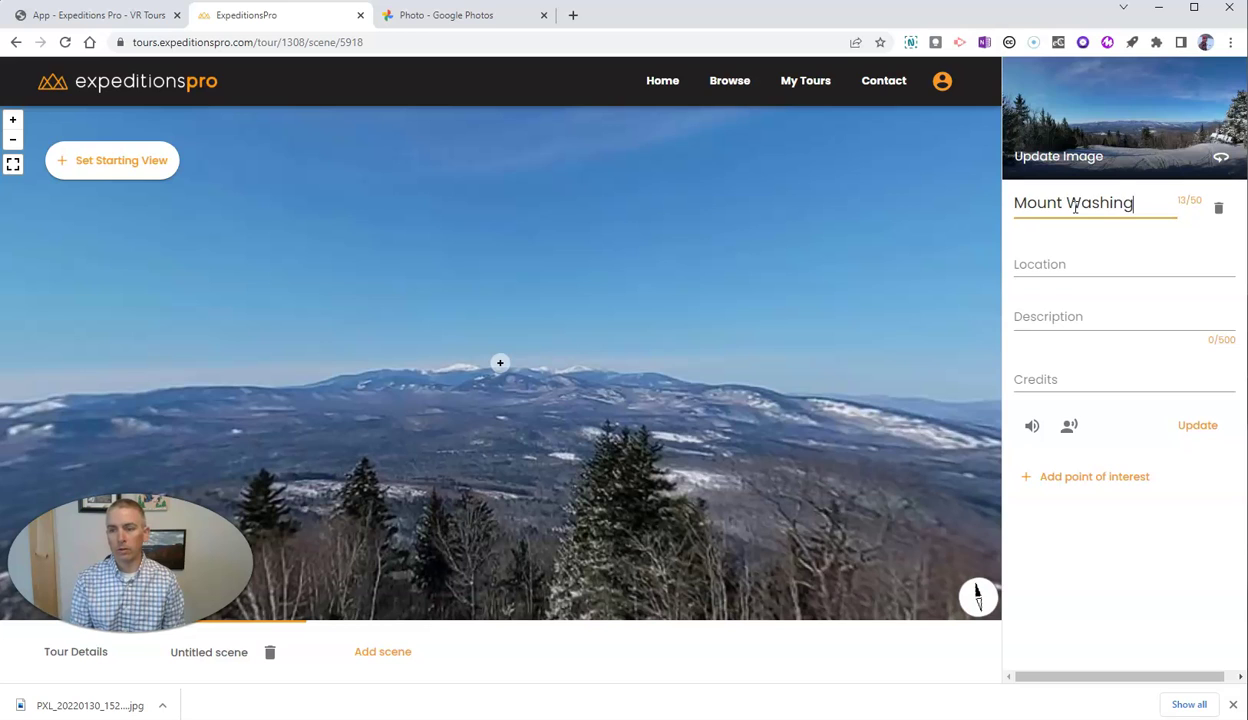
type("ton from Mou")
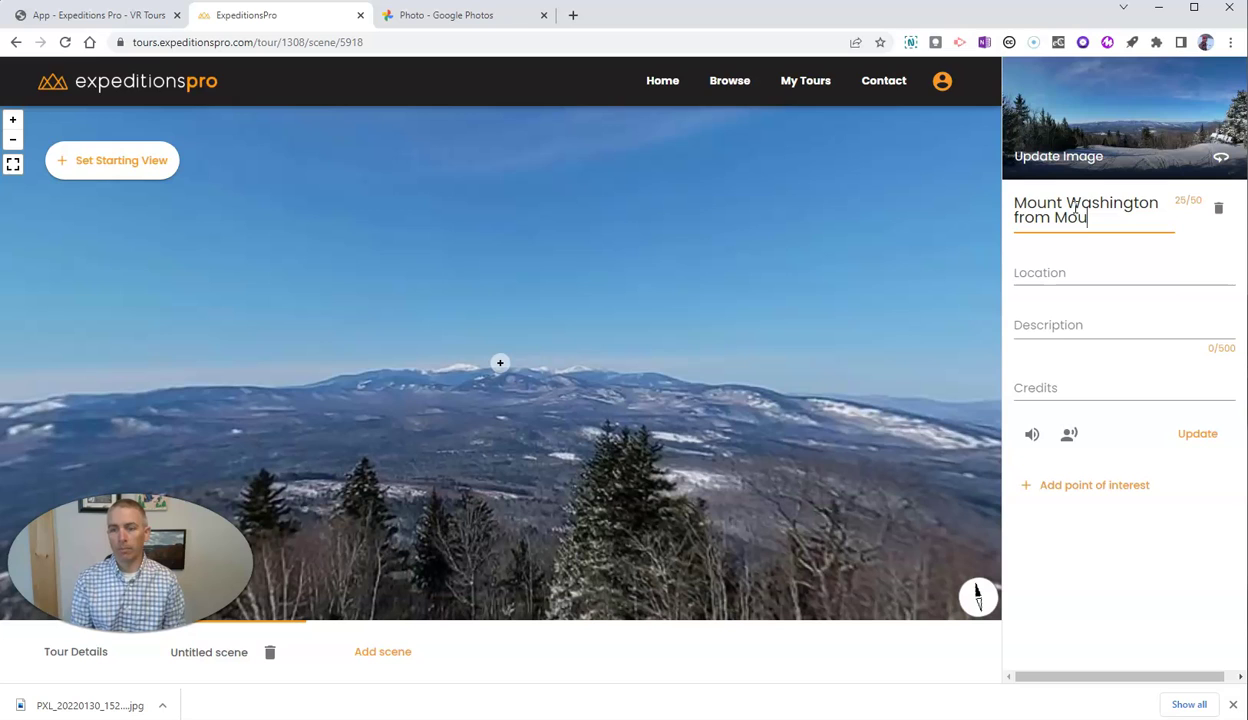
type("nt Abram")
left_click(1100, 270)
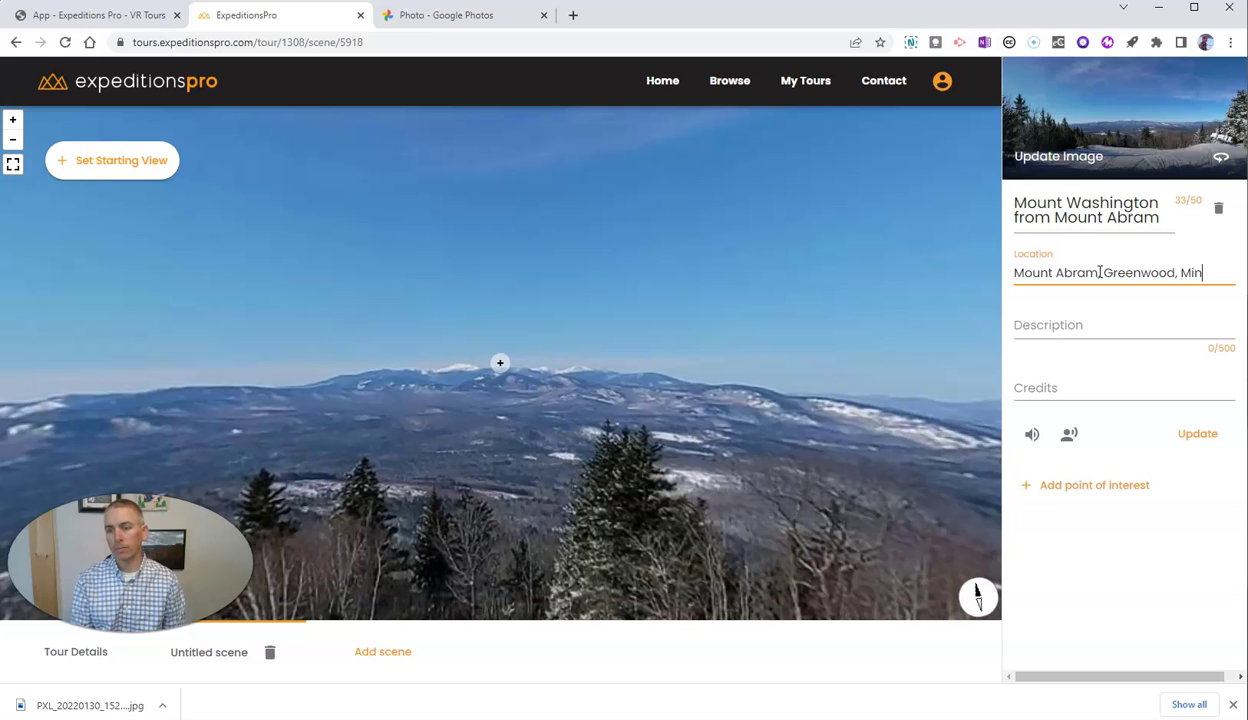
left_click(1123, 320)
type("This is a view of Mount Washt")
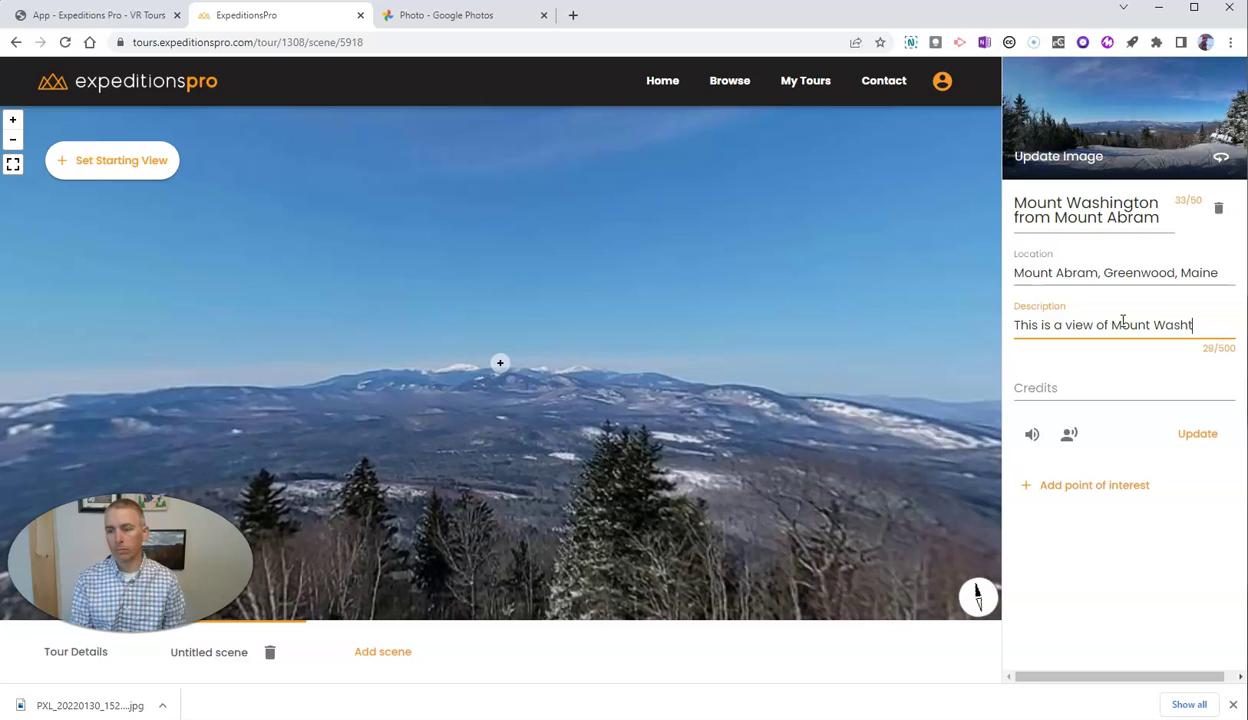
key("BackSpace")
type("ington as seen from the top of Mount")
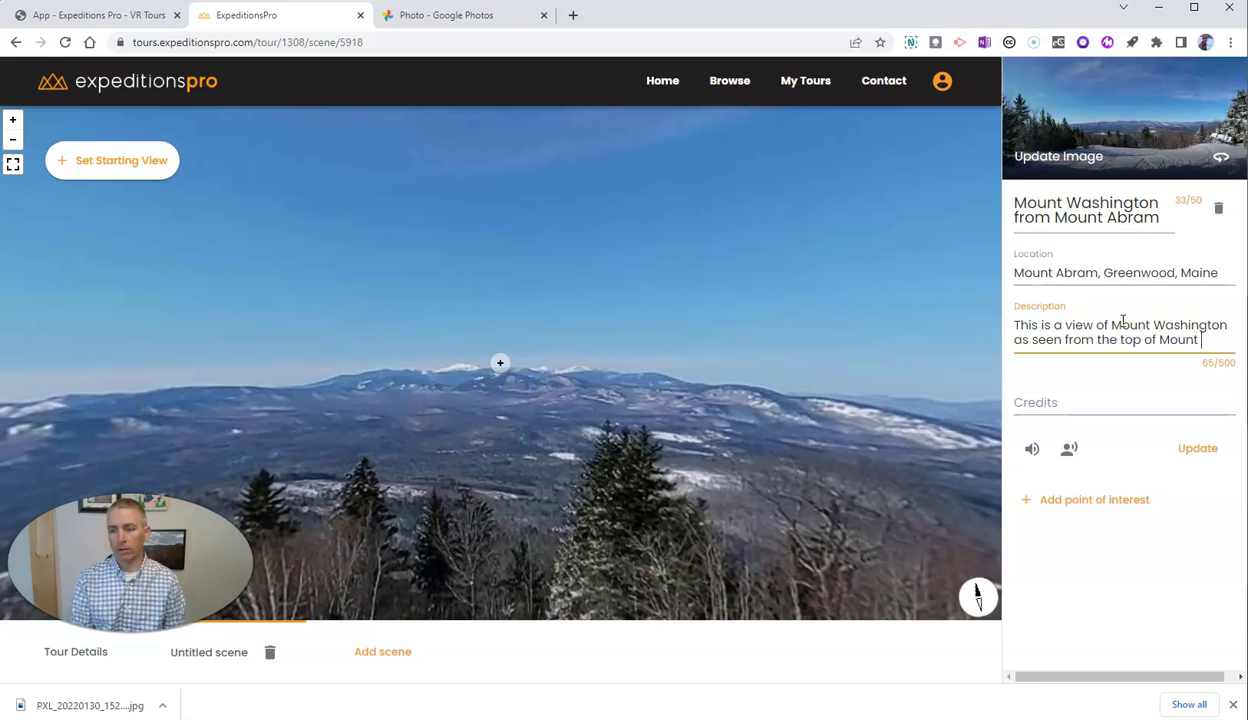
type("m.")
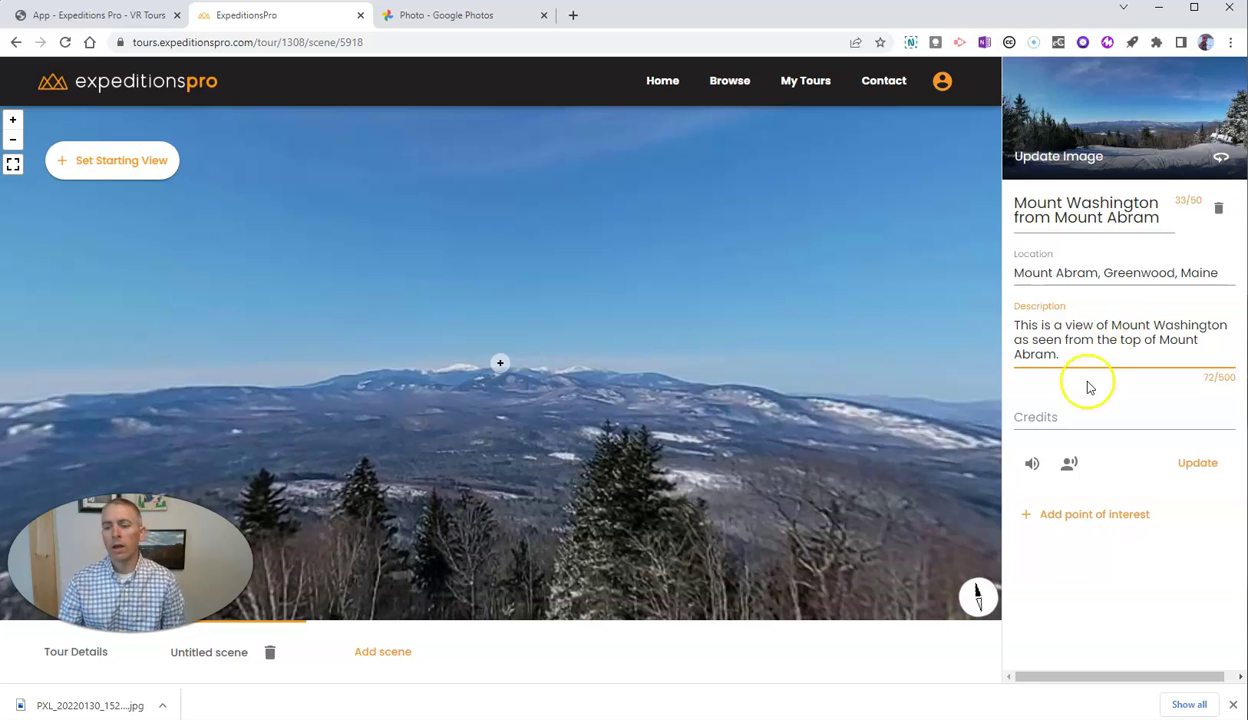
- Bring up the scene narration upload dialog, then start a new browser tab
left_click(1072, 466)
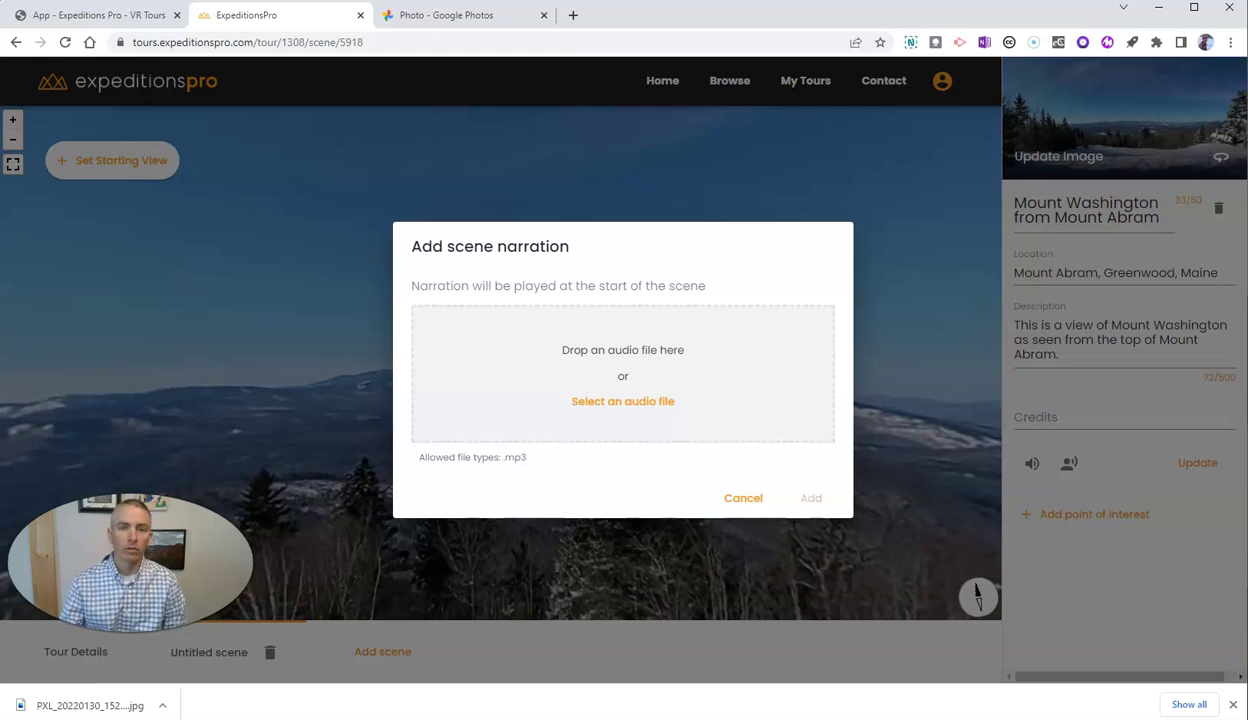
left_click(573, 15)
left_click(590, 47)
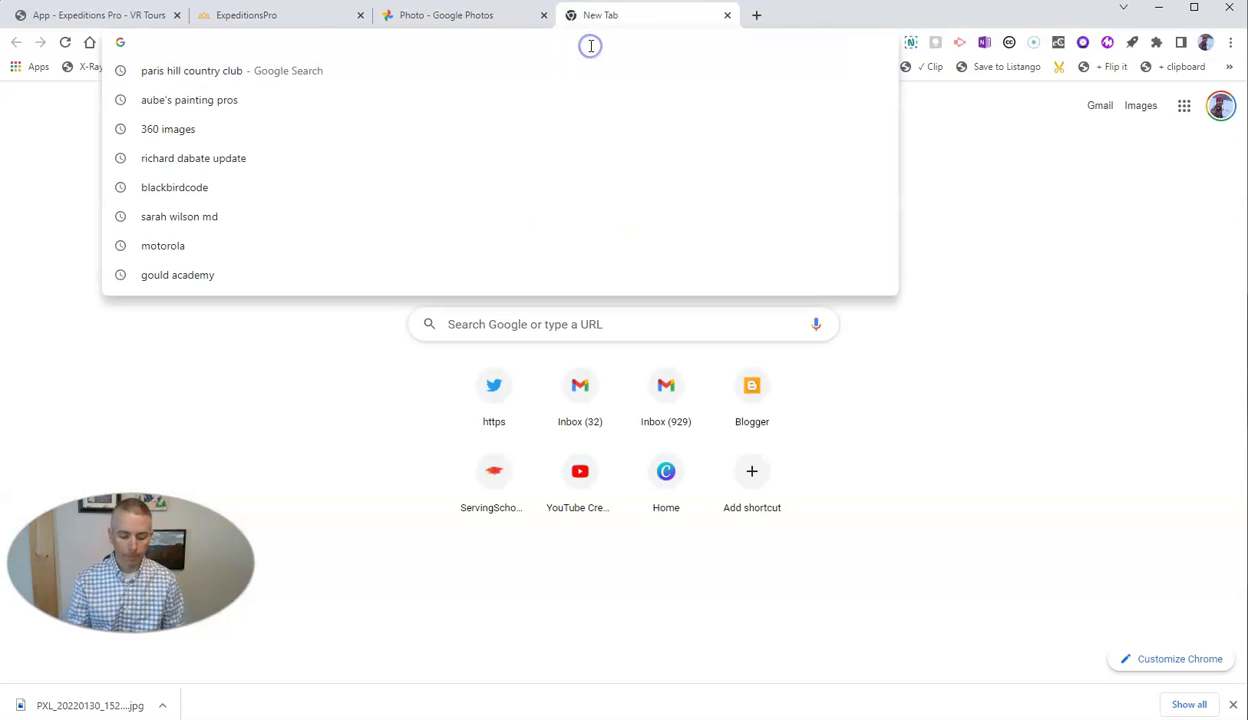
- Go to the Vocaroo voice recorder site
type("voca")
key("Return")
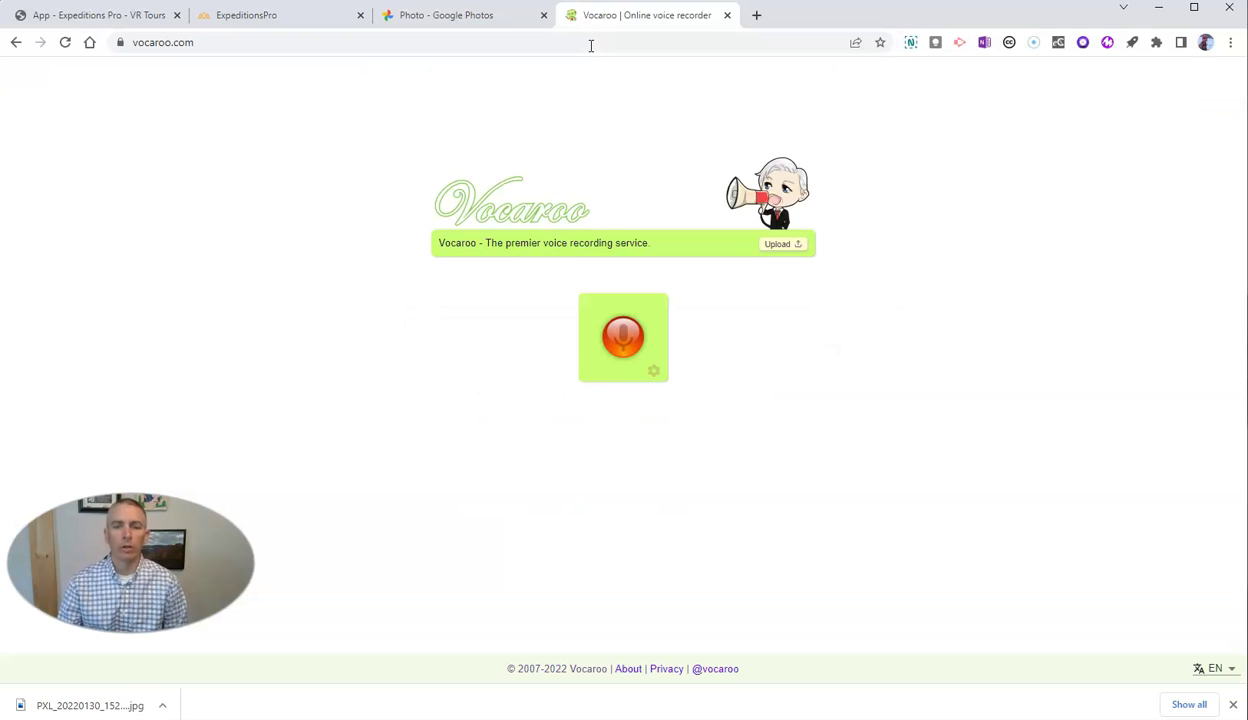
left_click(291, 18)
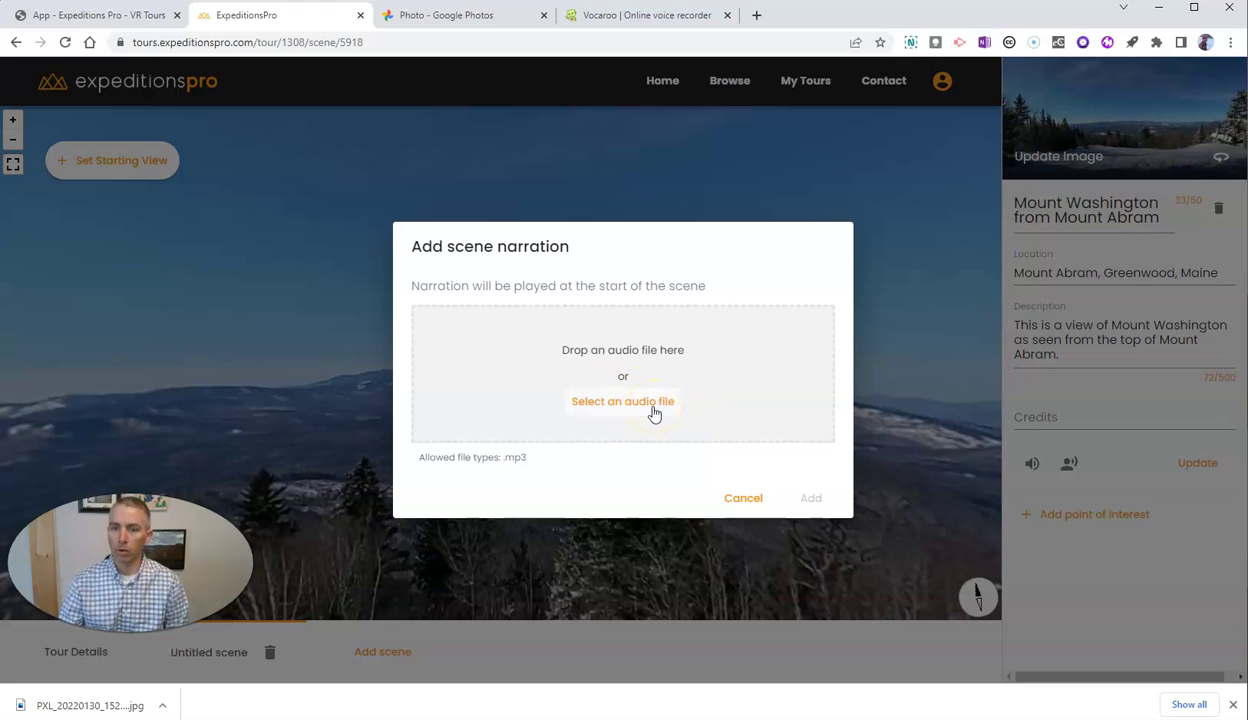
left_click(622, 17)
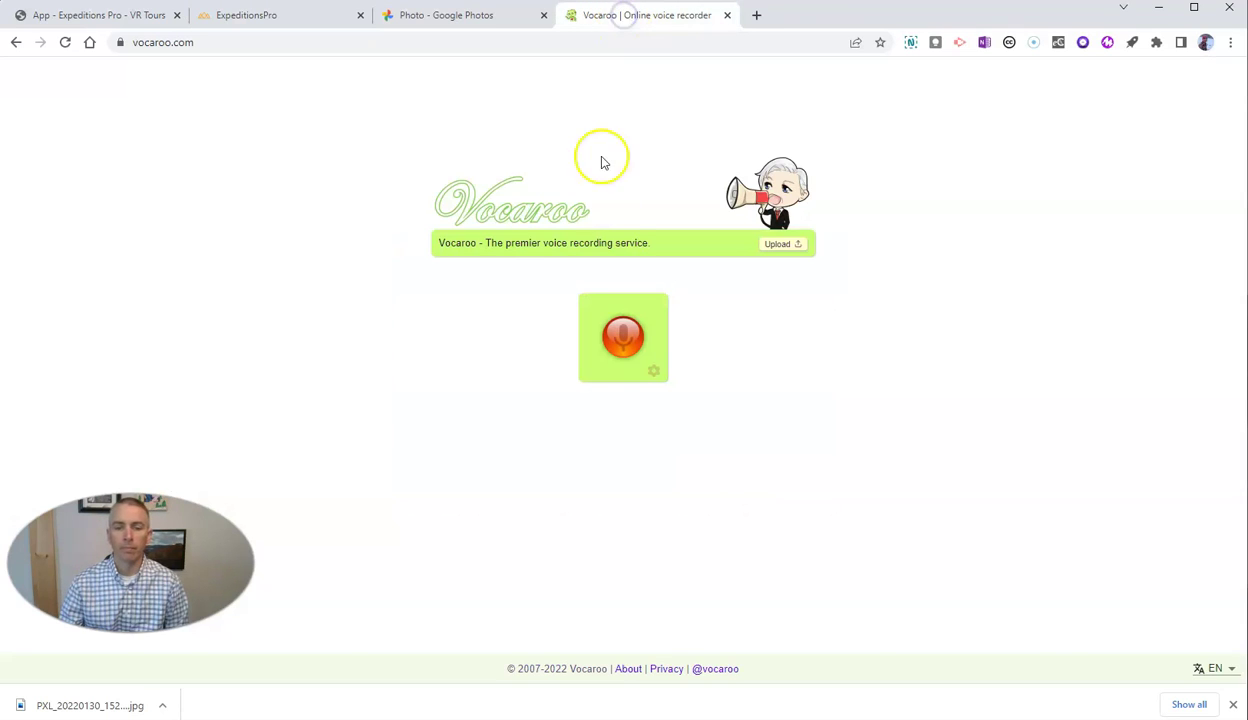
- Record a 19-second narration, save it, and download it as an mp3
left_click(625, 342)
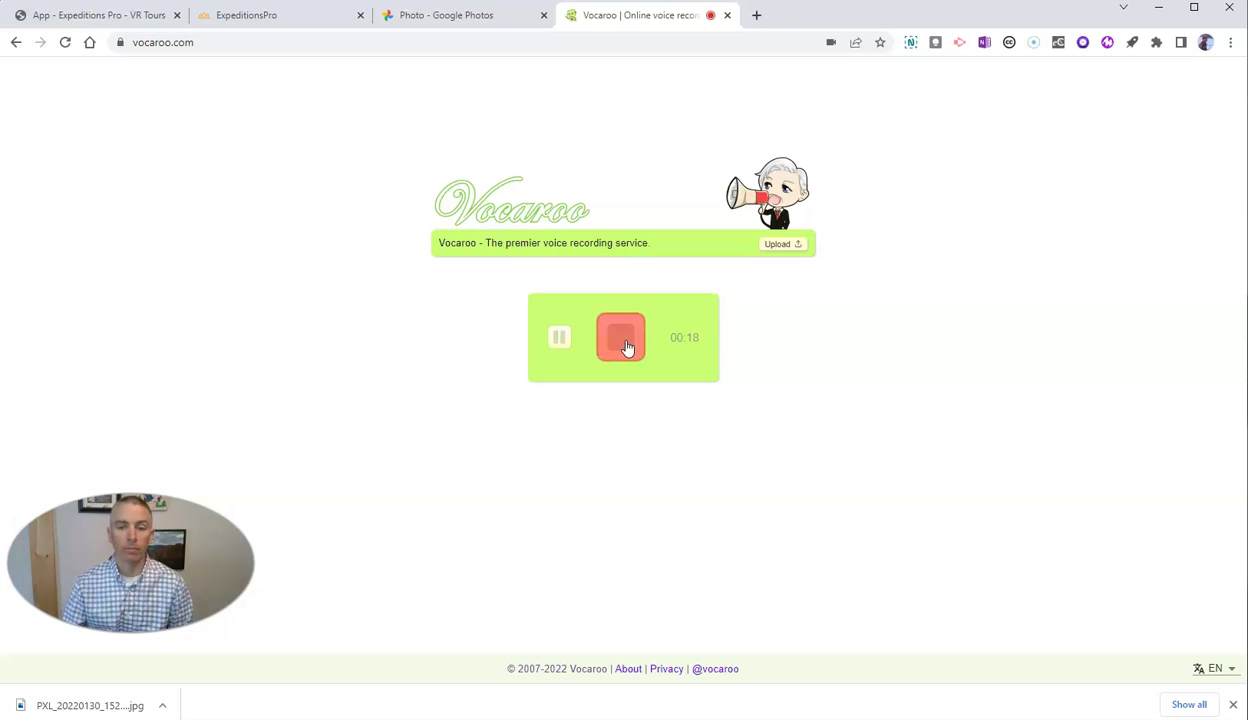
left_click(627, 345)
left_click(623, 398)
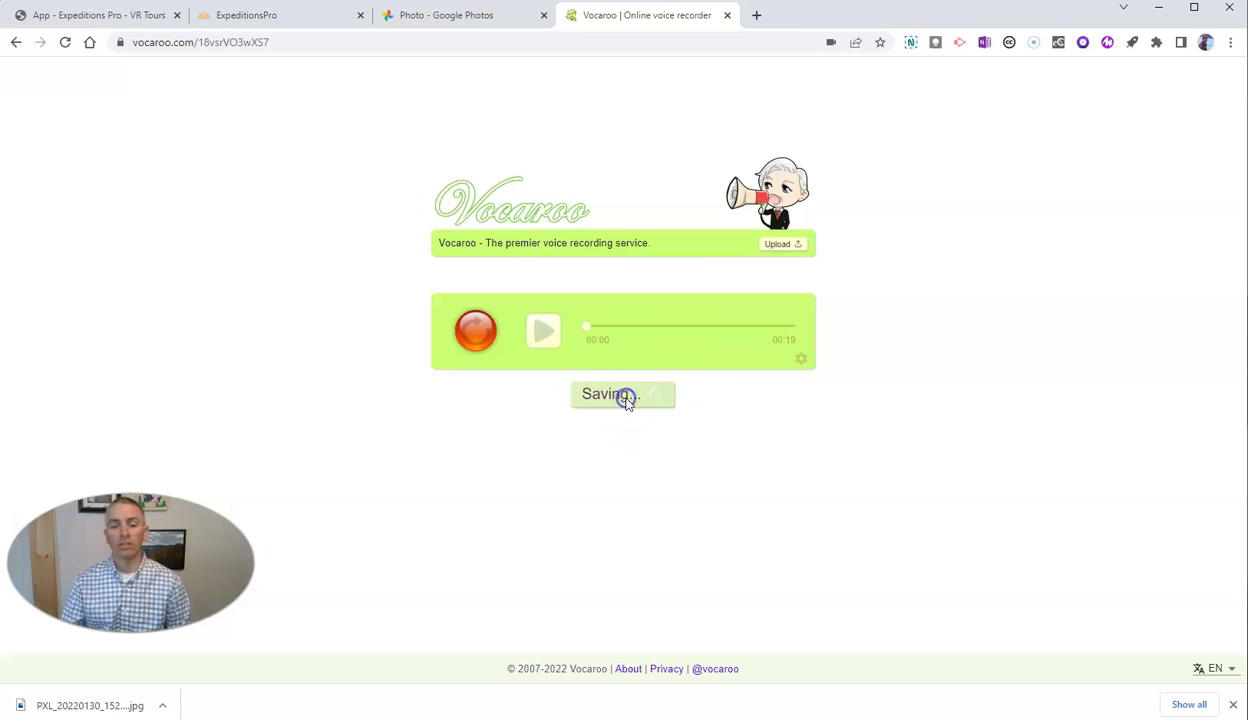
left_click(680, 441)
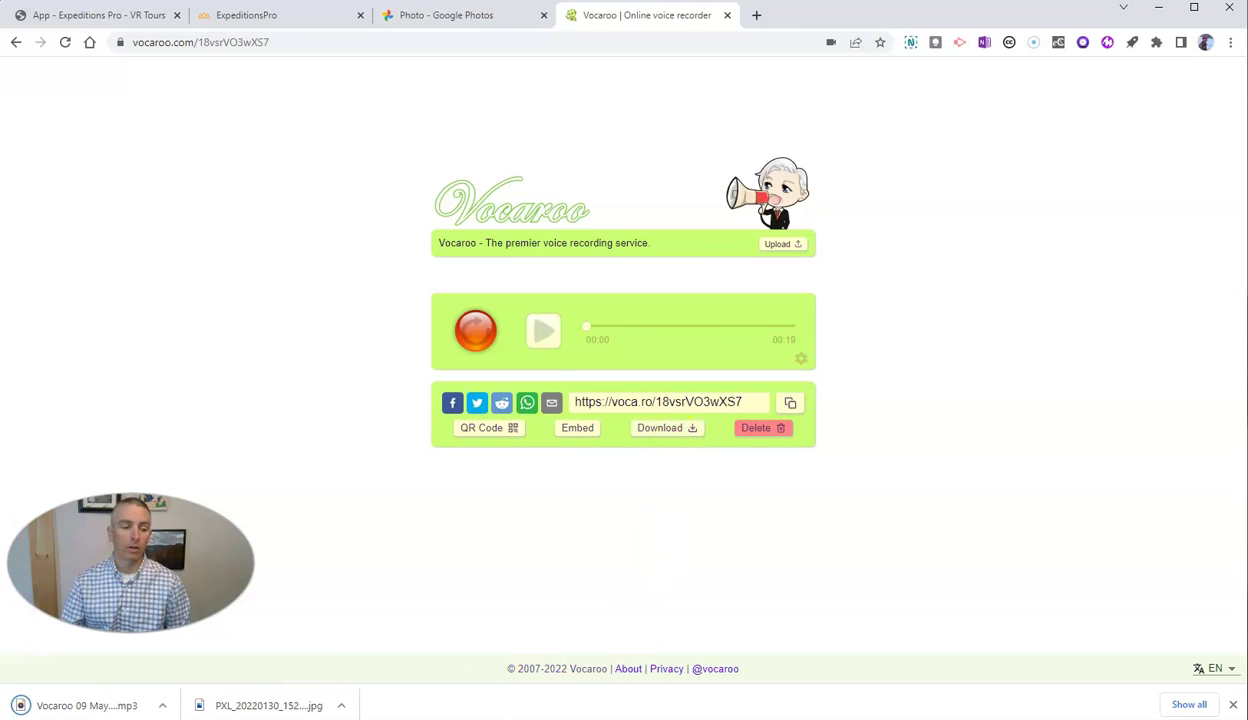
left_click(104, 702)
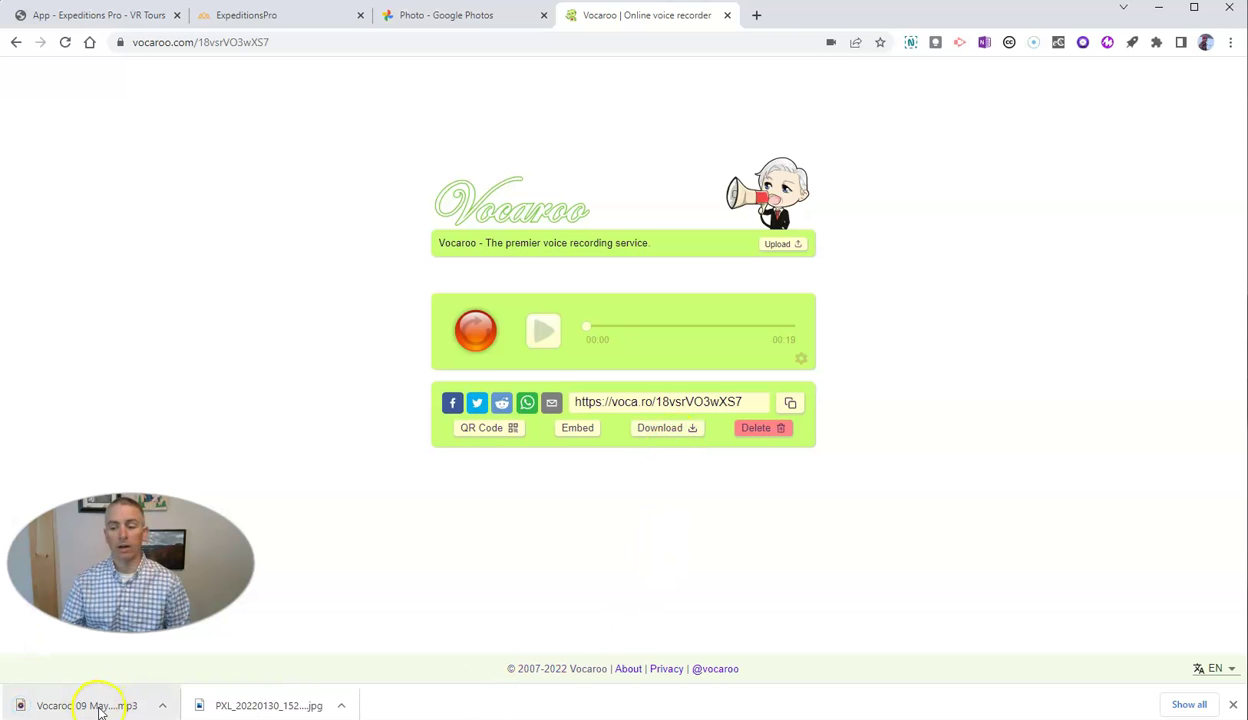
- Preview the Vocaroo mp3 and attach it as the scene's narration
left_click(276, 18)
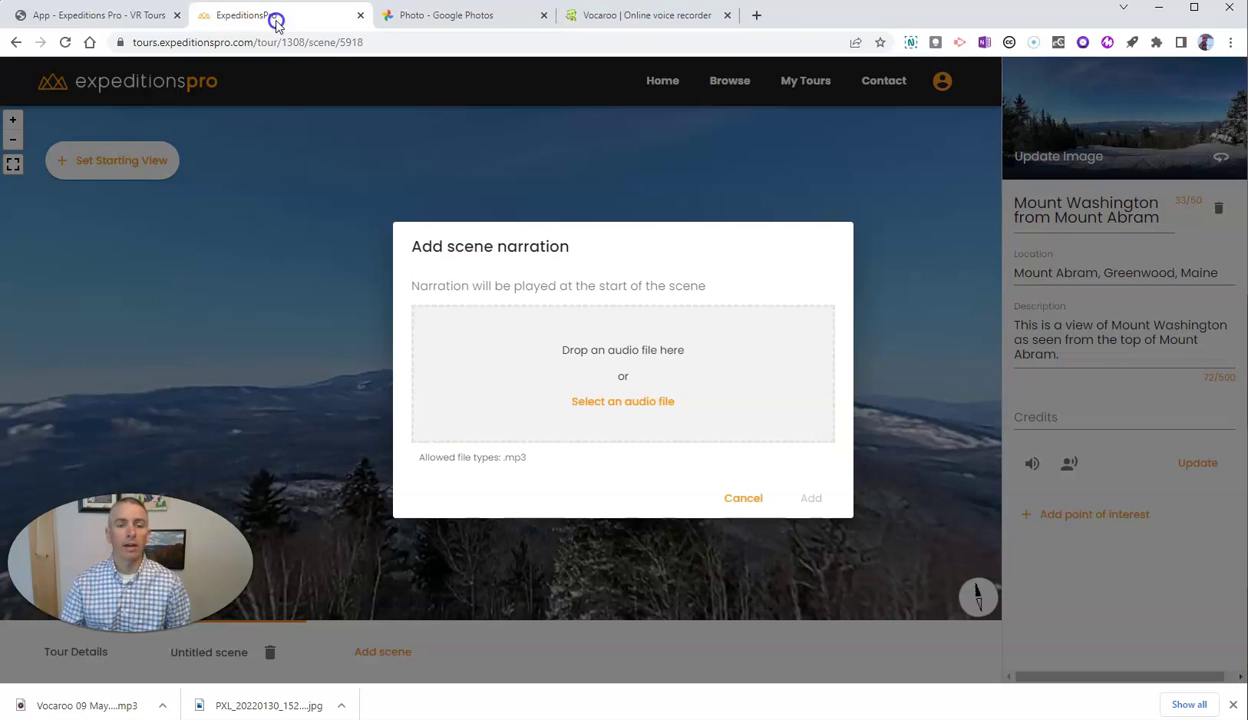
left_click(604, 401)
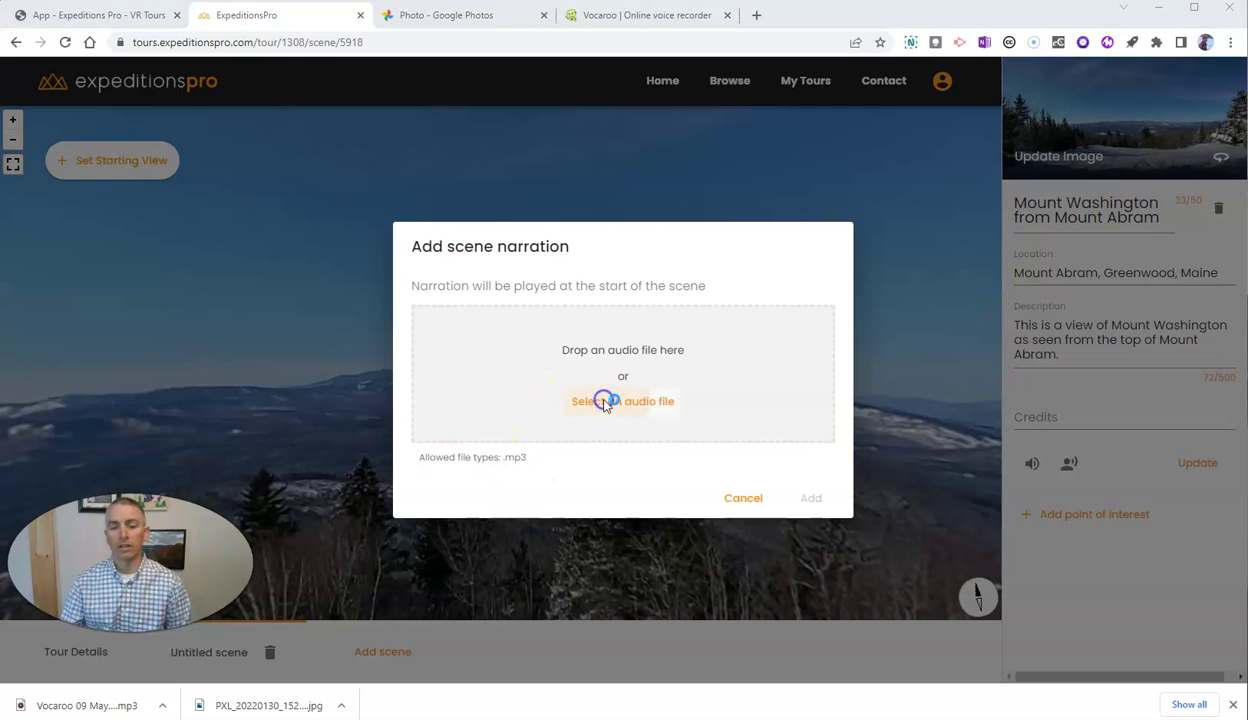
left_click(230, 130)
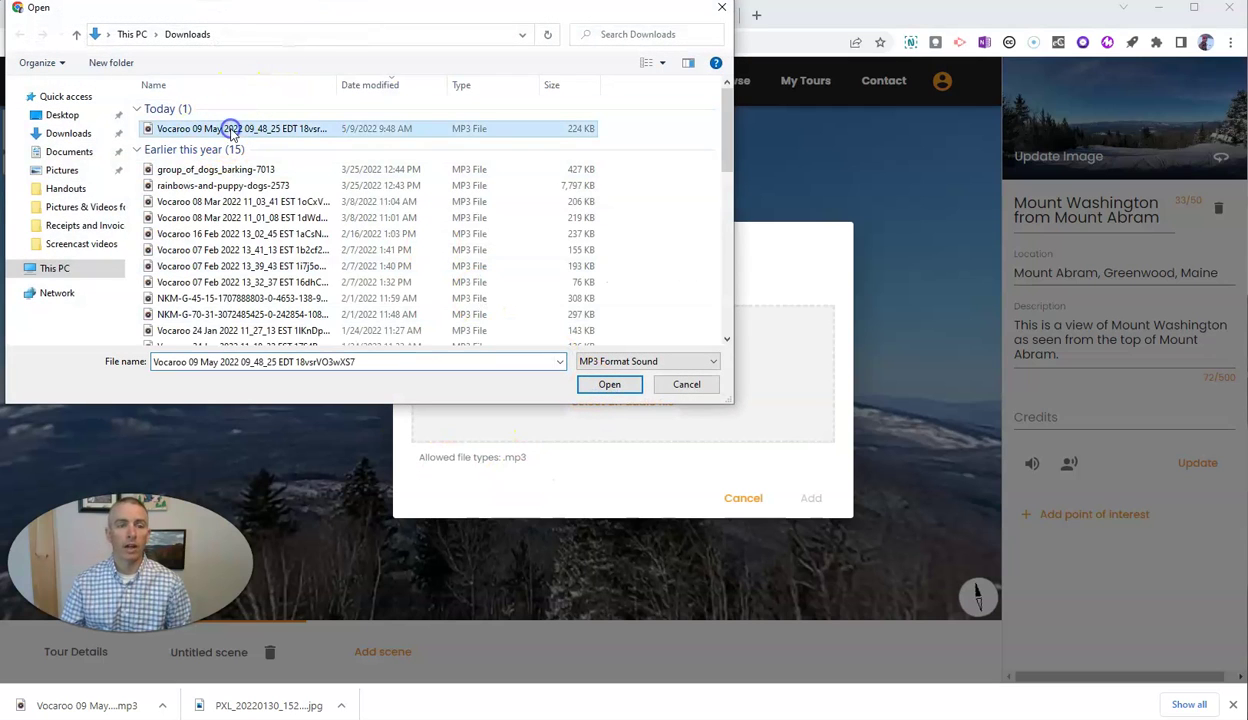
left_click(609, 384)
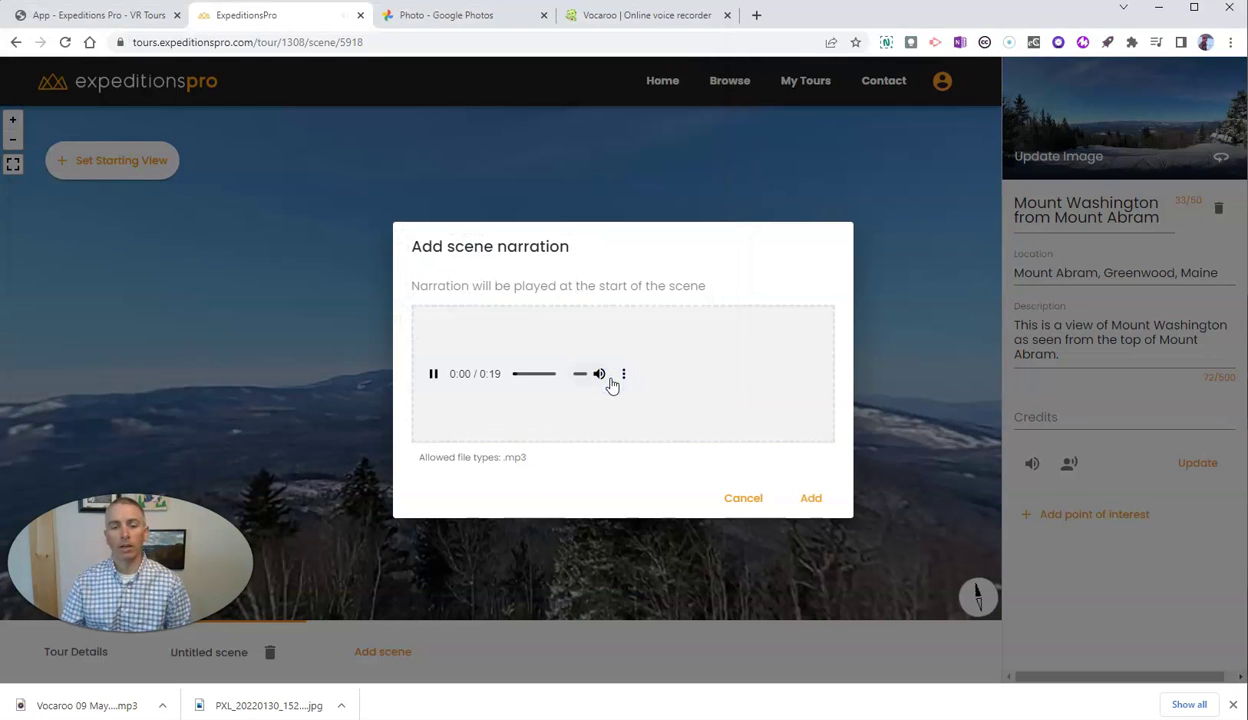
left_click(433, 375)
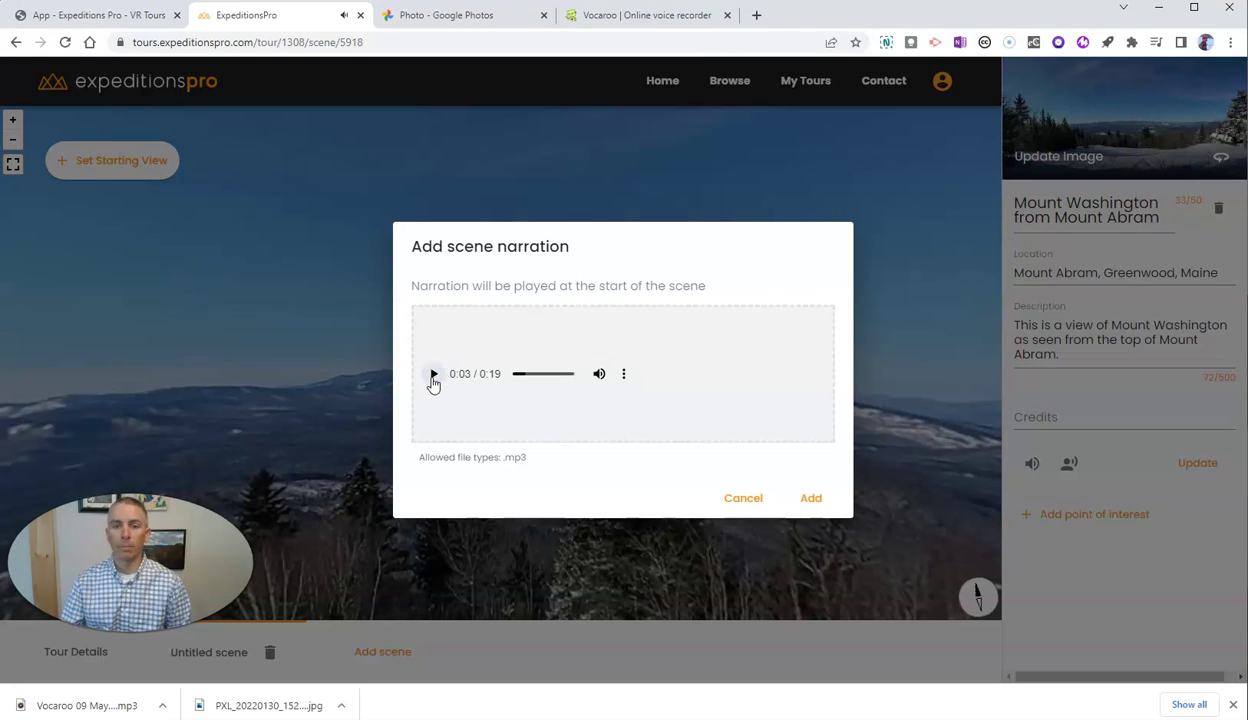
left_click(810, 500)
left_click(811, 502)
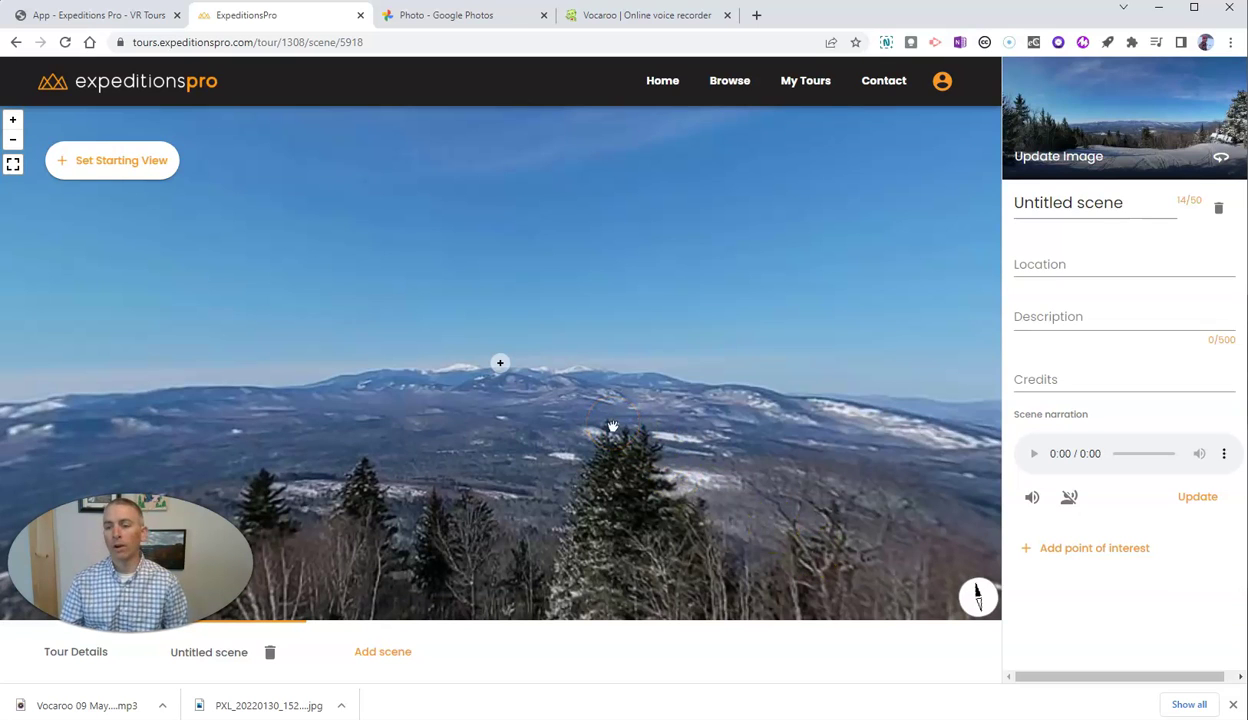
- Pan the panorama down to the snowy slope and around until the solar panels are centred
left_click(633, 457)
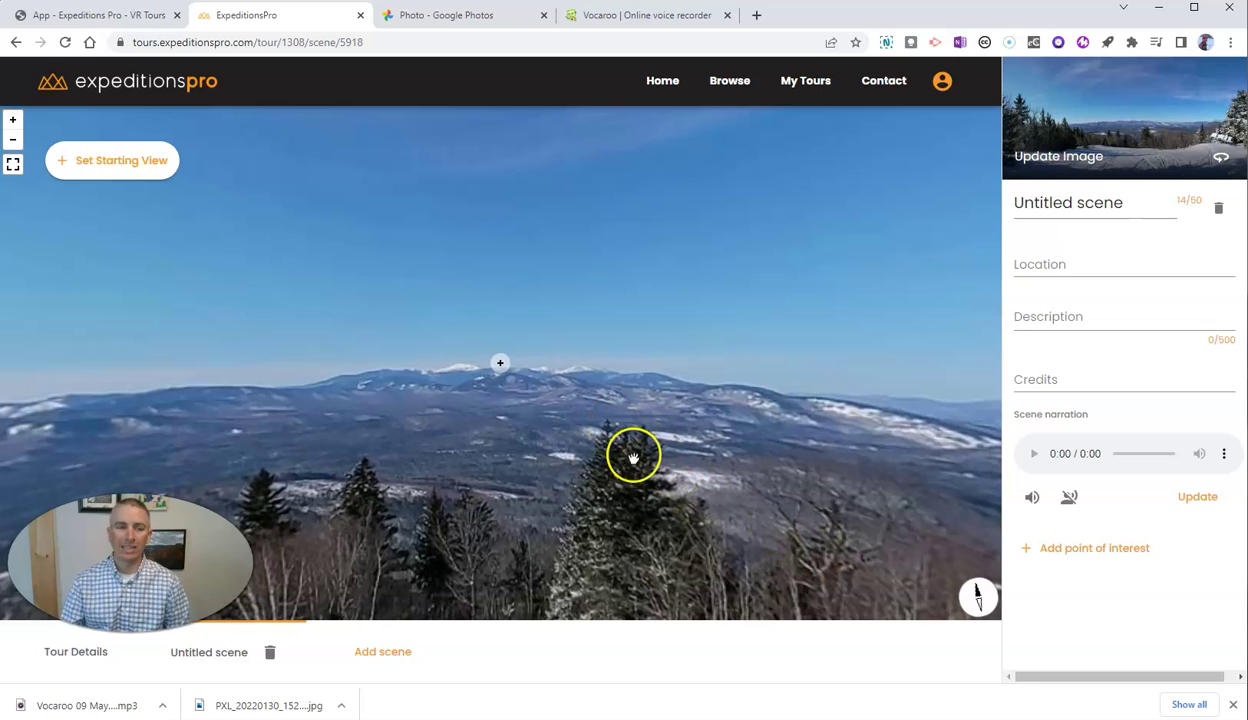
left_click_drag(707, 471, 649, 357)
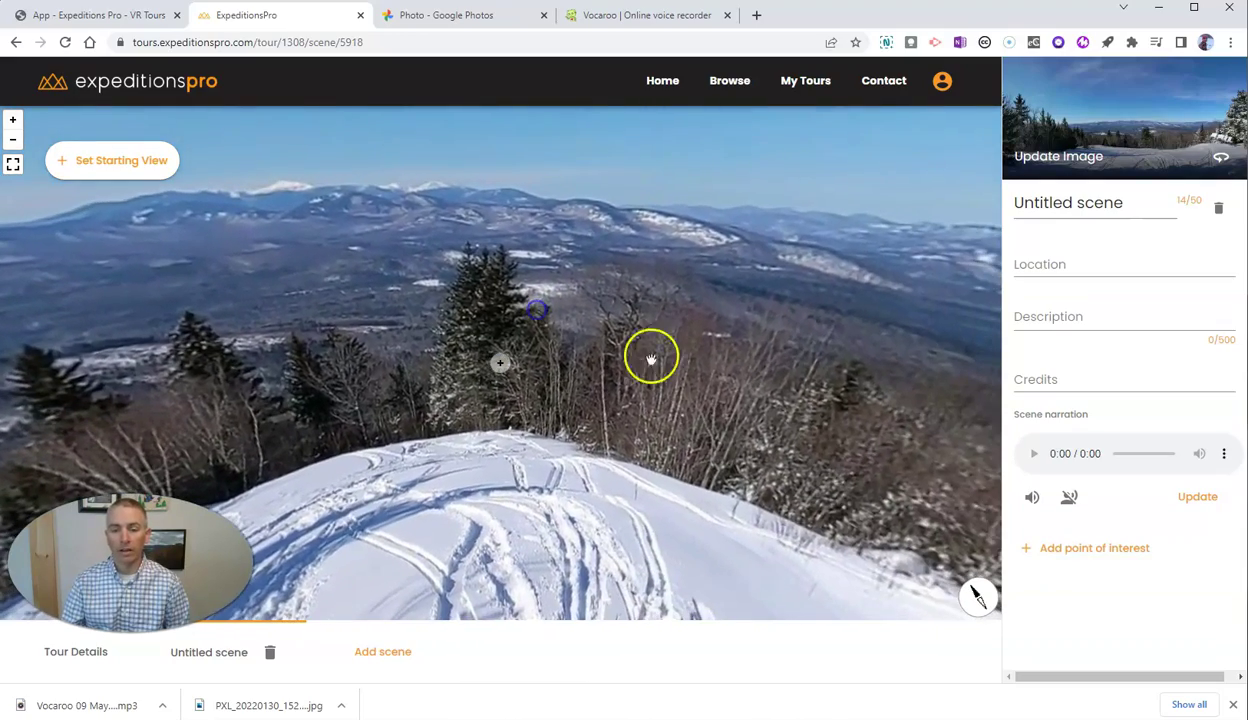
left_click_drag(760, 410, 510, 337)
left_click_drag(775, 357, 535, 329)
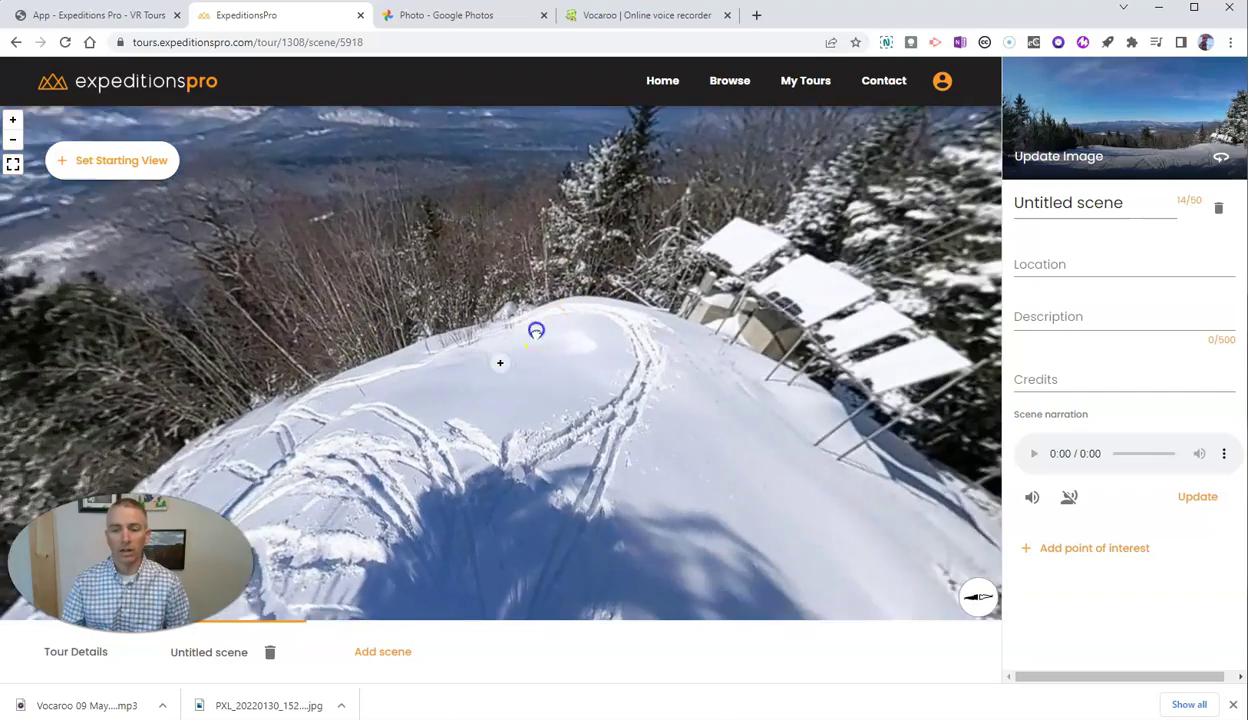
left_click_drag(685, 334, 520, 415)
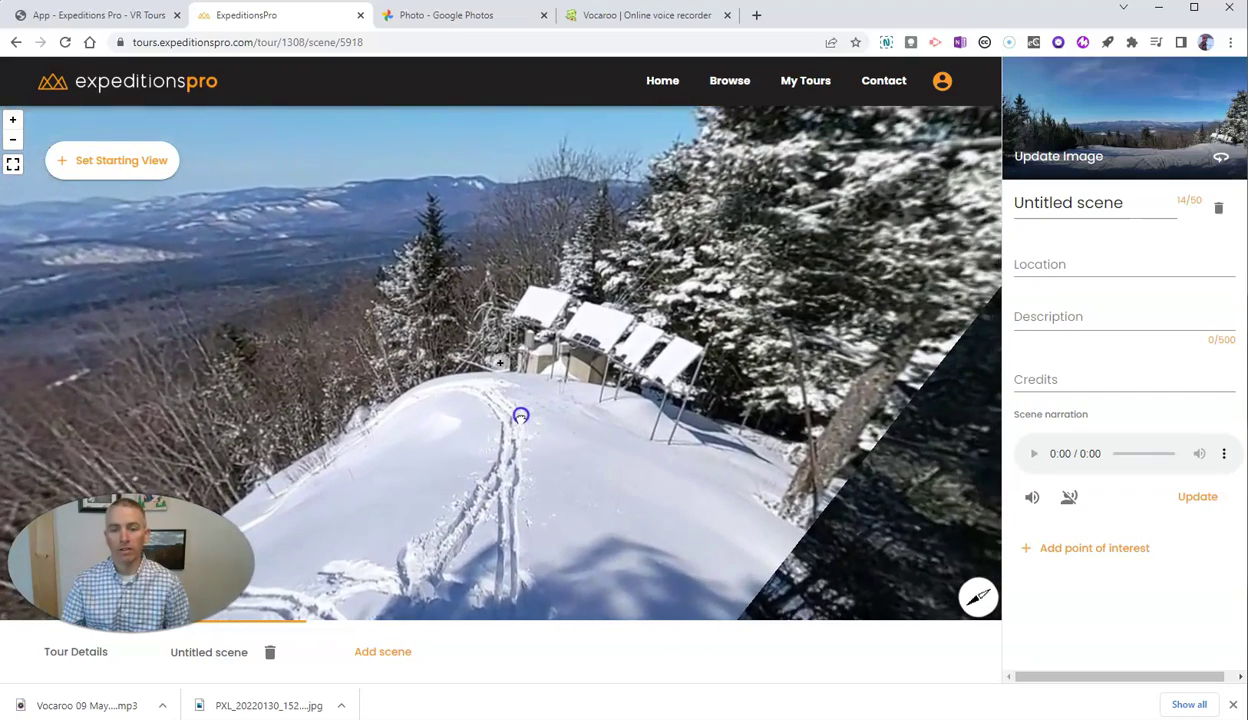
- Add a new point of interest and rename it 'Solar Panels'
left_click(1044, 553)
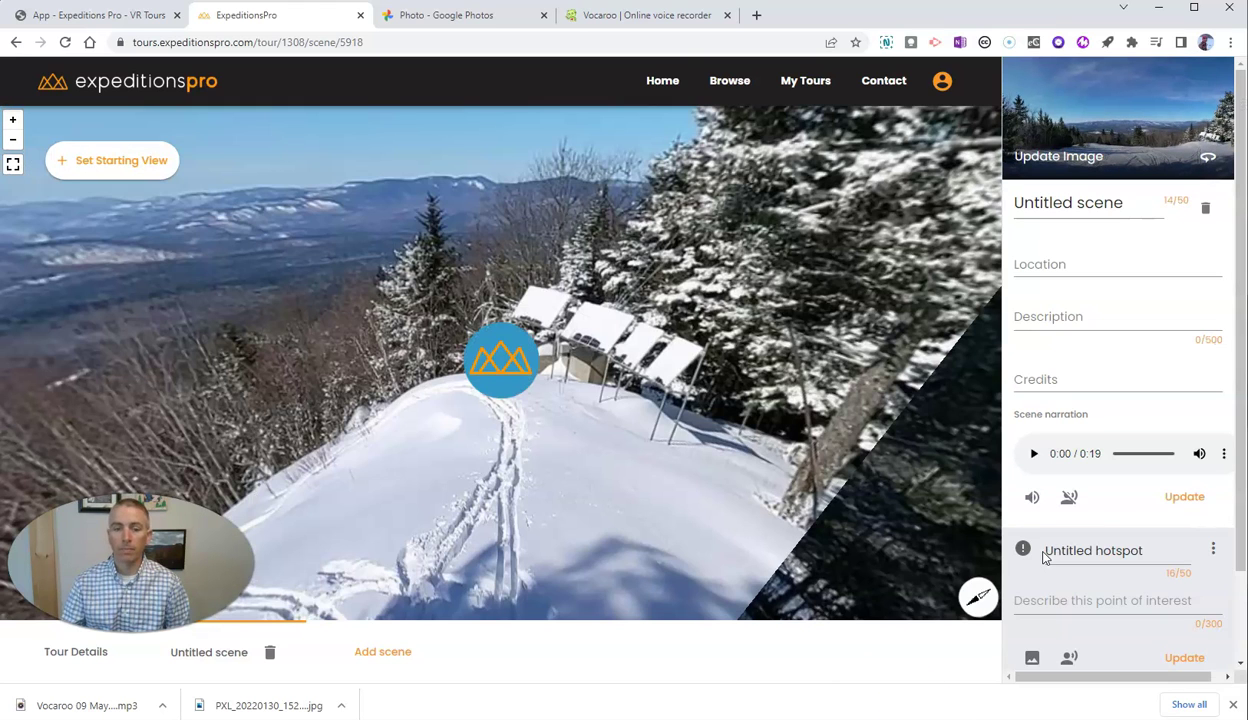
left_click(1048, 558)
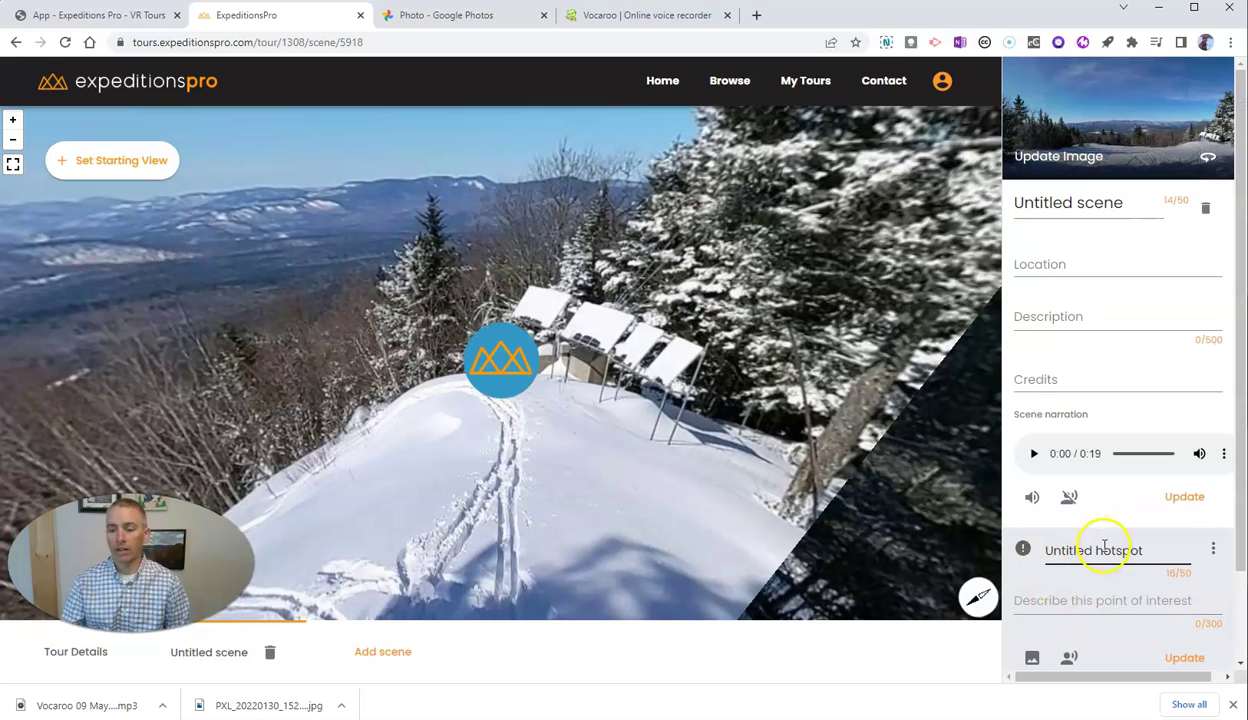
double_click(1104, 545)
triple_click(1104, 545)
type("S")
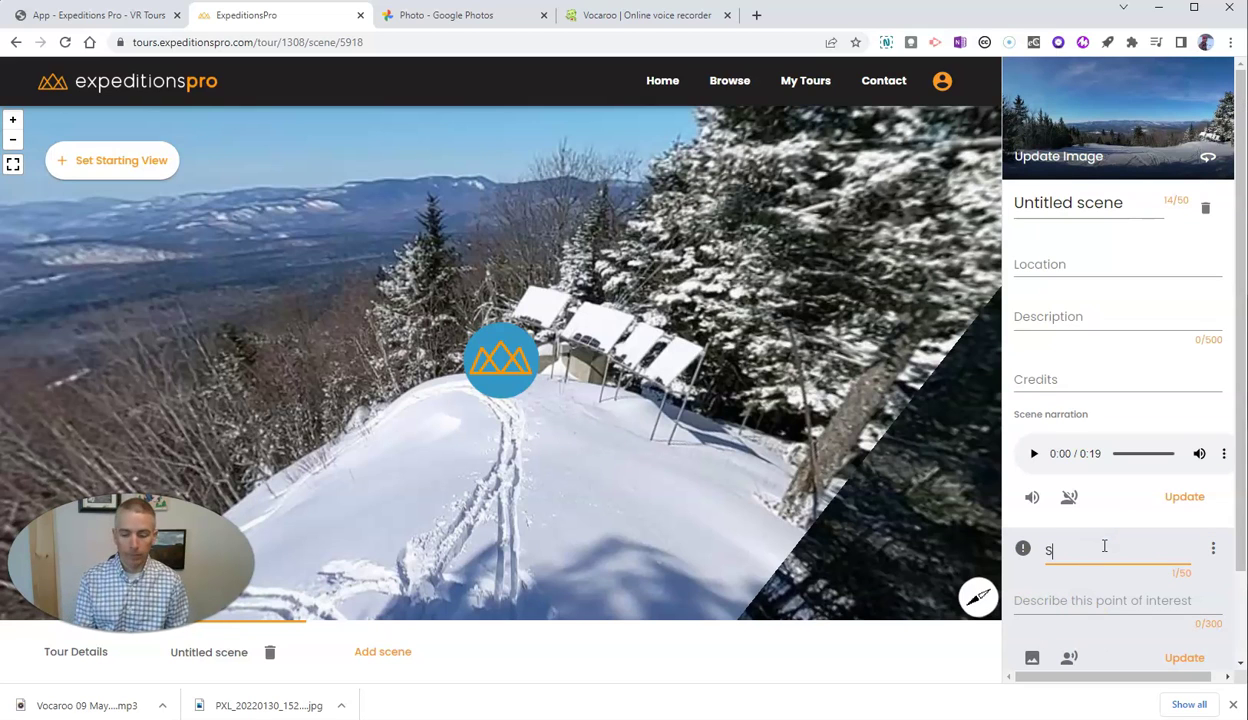
type("olar Panels")
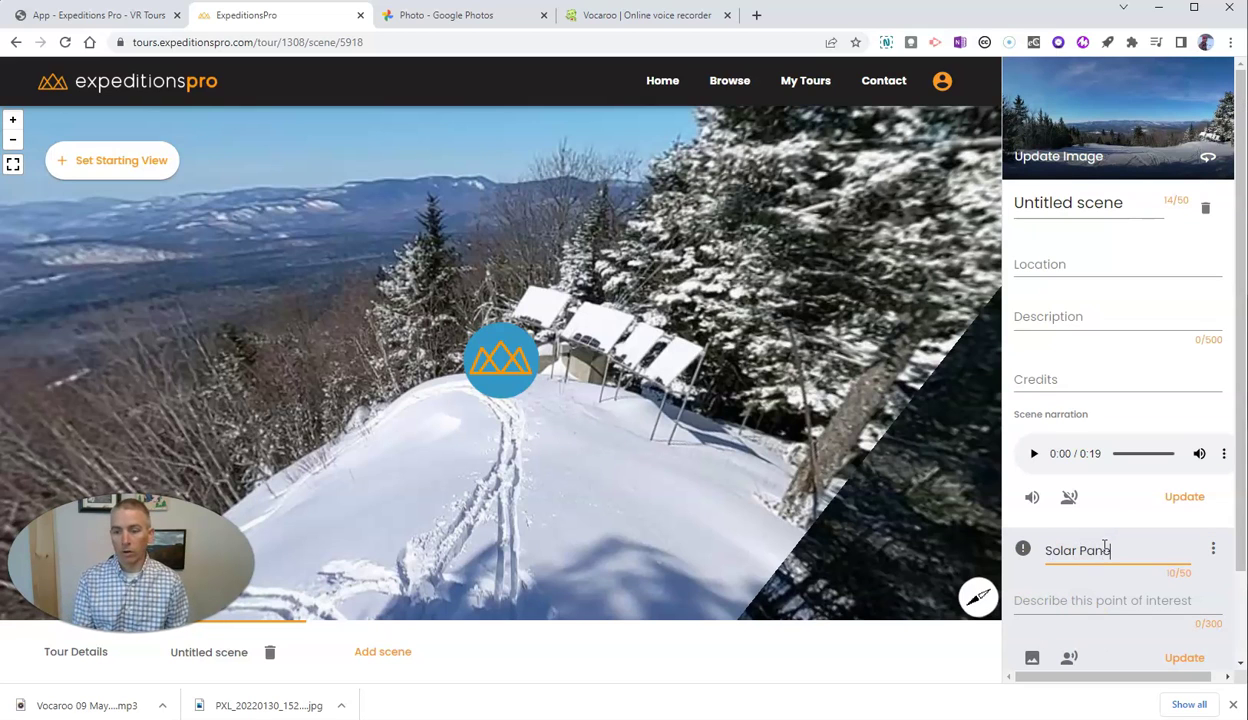
- Describe the point as Mt. Abram leading in adoption of solar energy for powering the resort
left_click(1079, 604)
type("Mt. Ab")
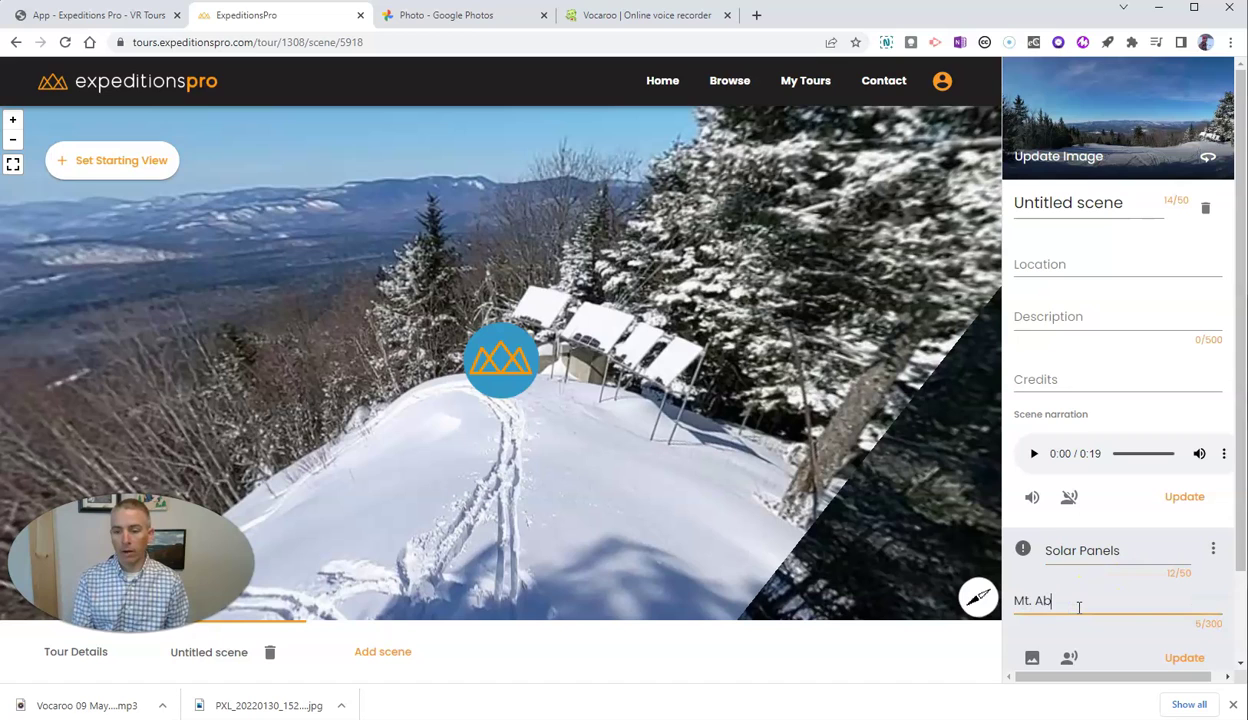
type("ram has be")
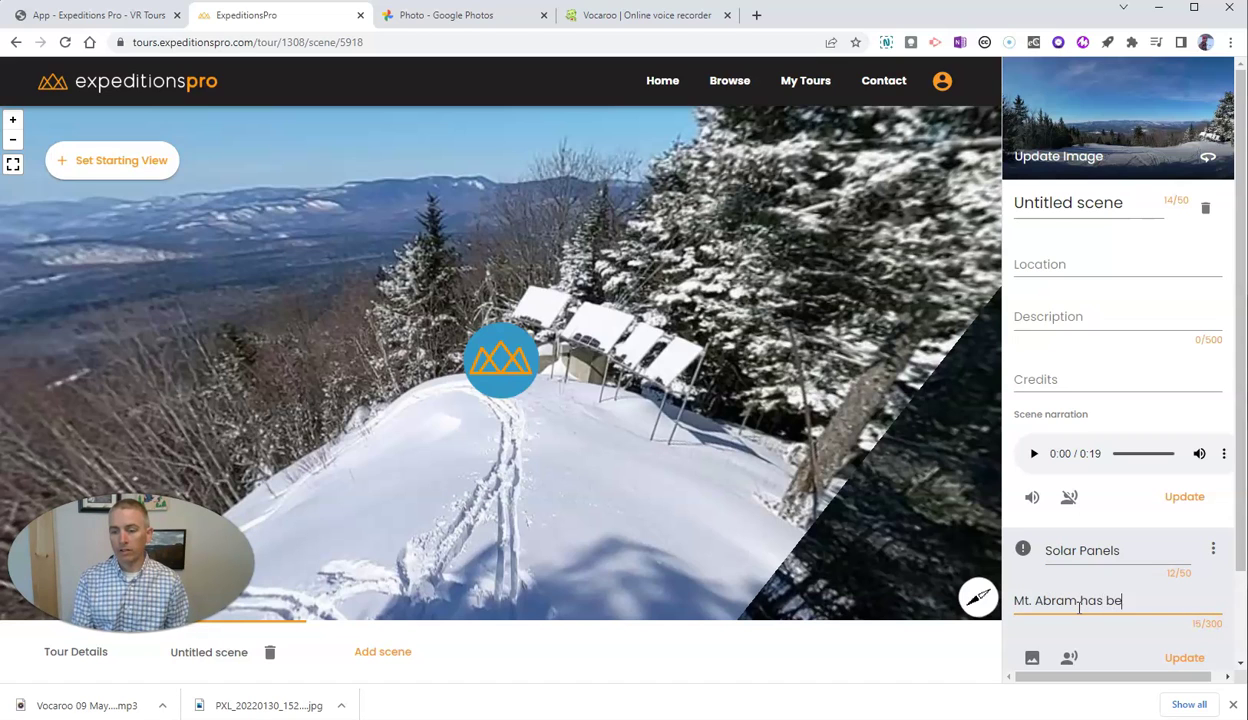
type("en a leader i n")
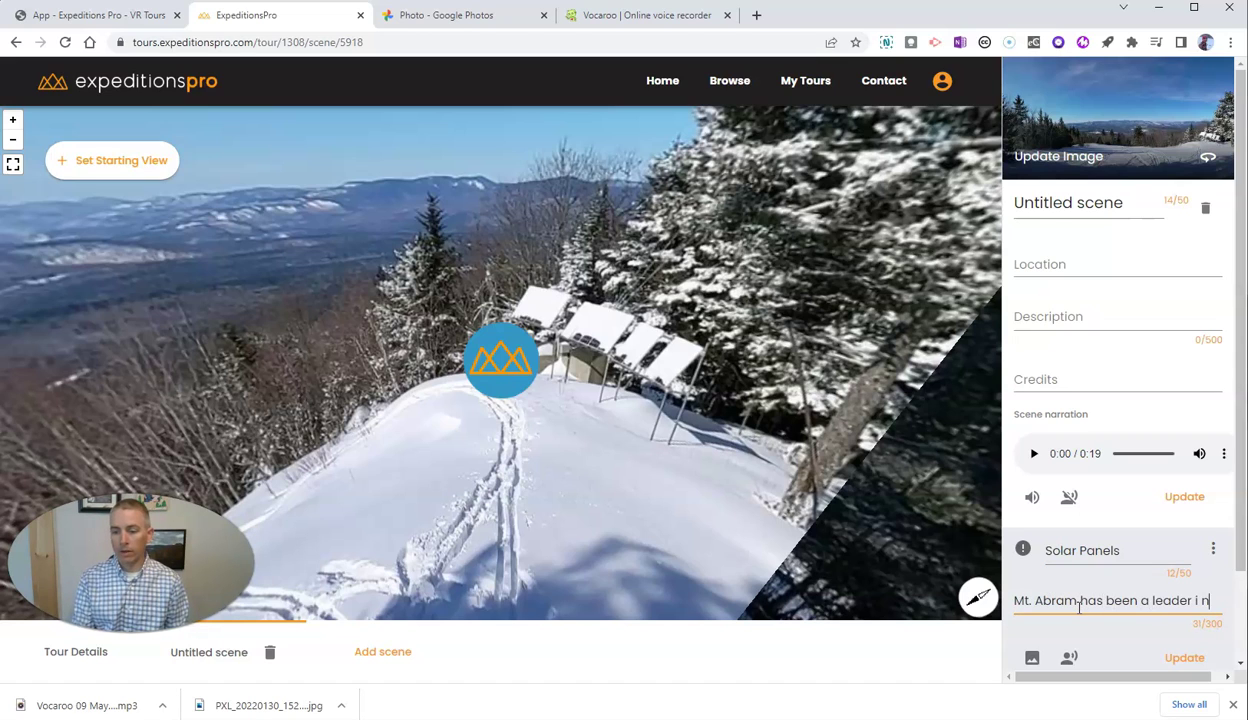
type(" adoption of s")
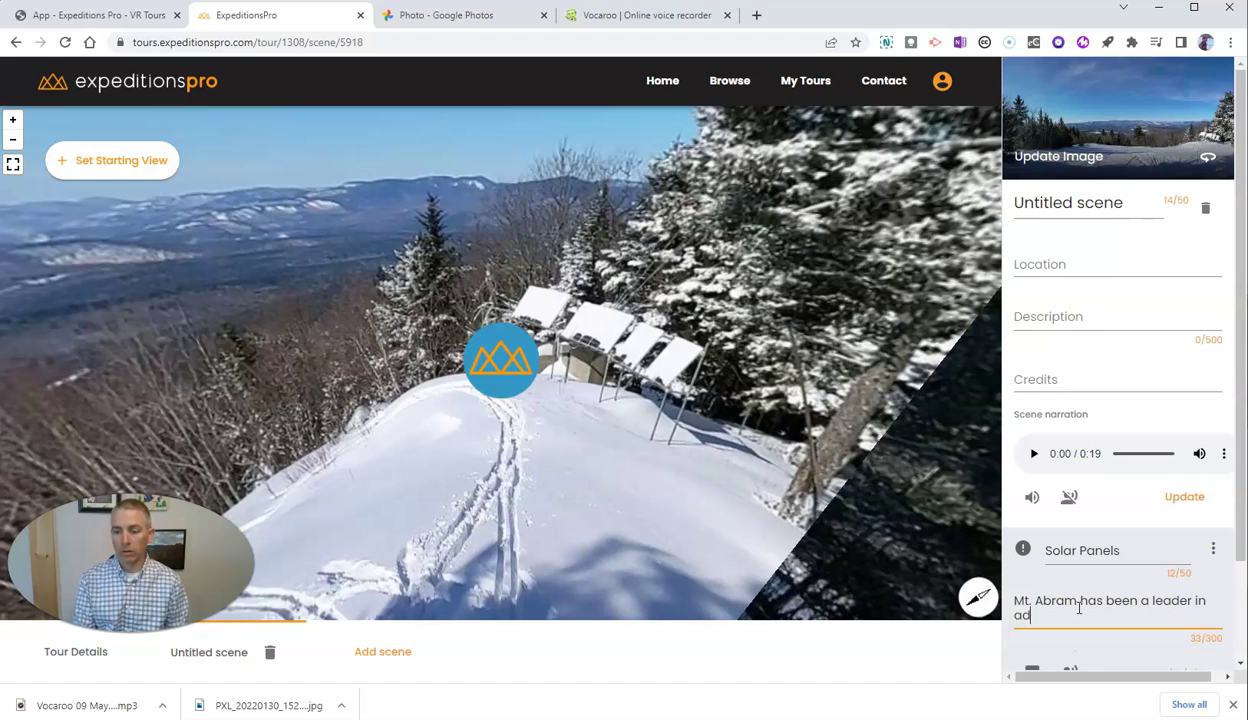
type("olar")
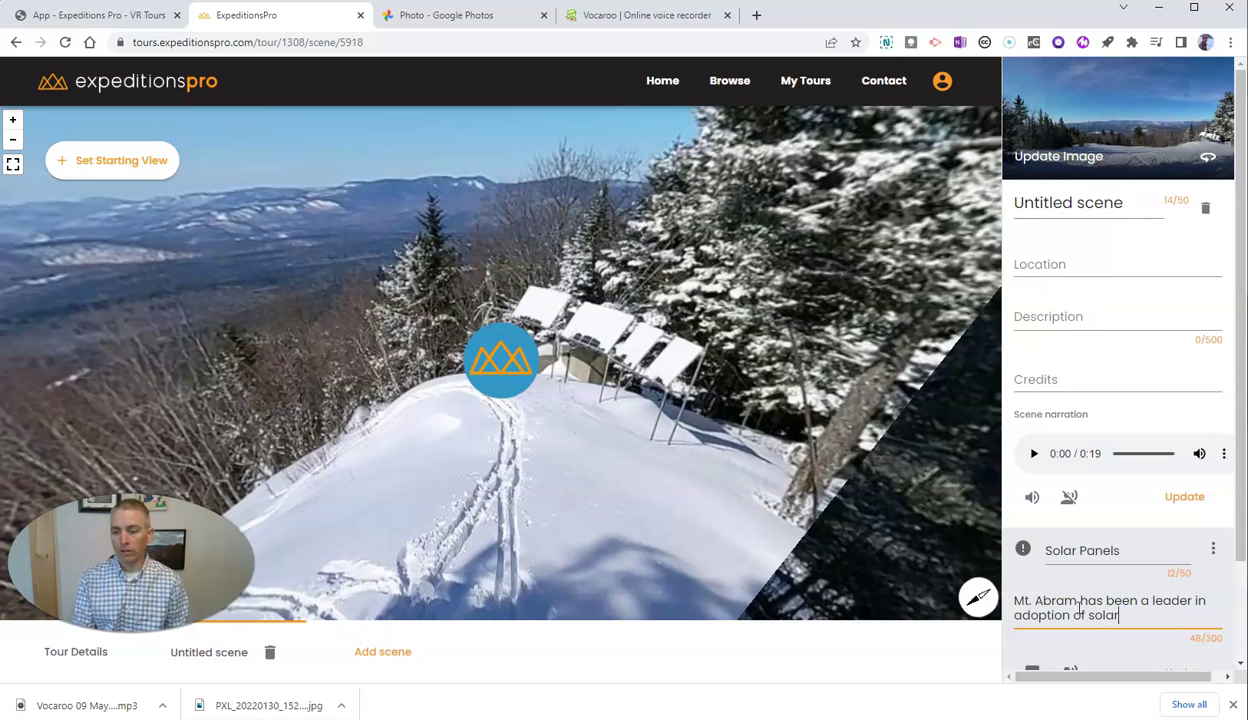
type(" energy for power")
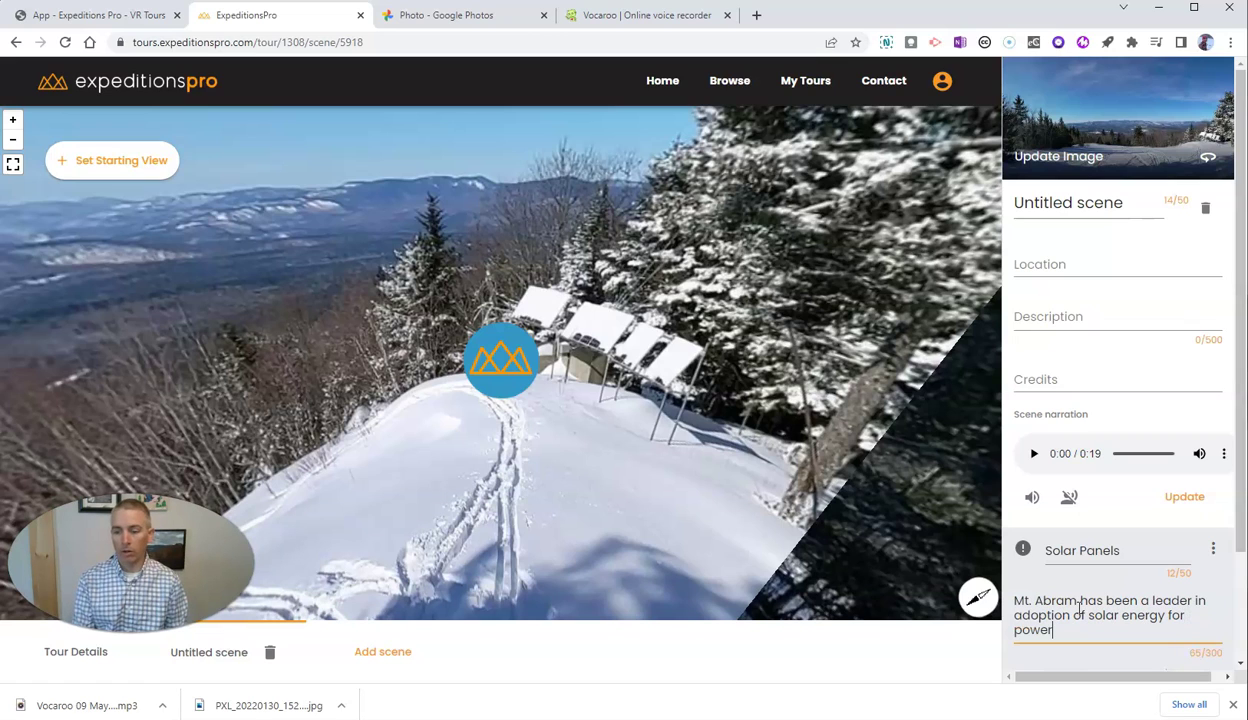
type("ing the resort.")
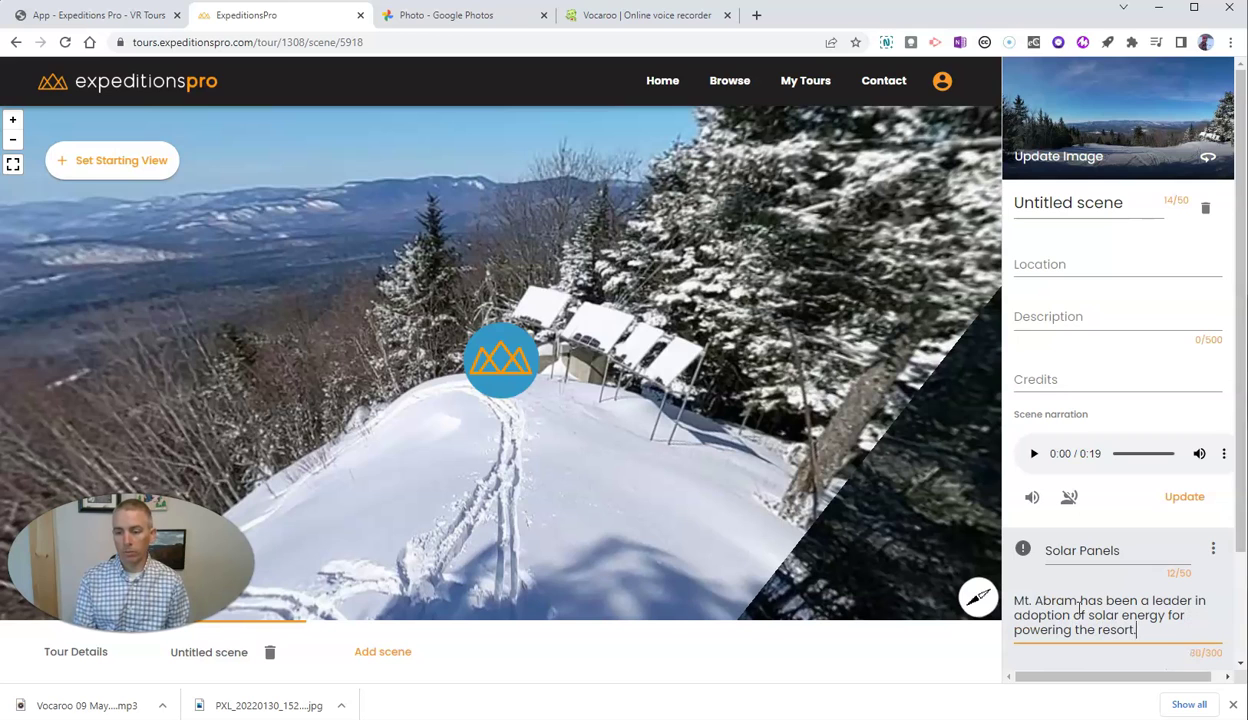
scroll(1170, 614, "down", 2)
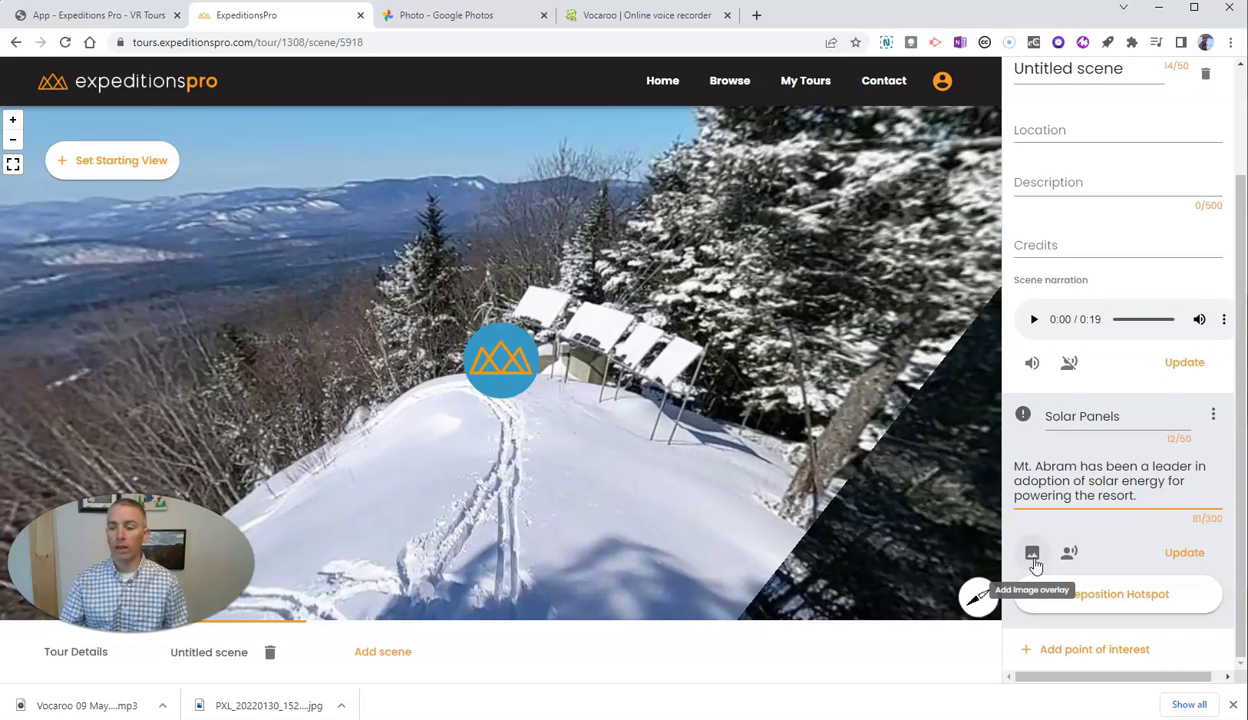
left_click(1069, 556)
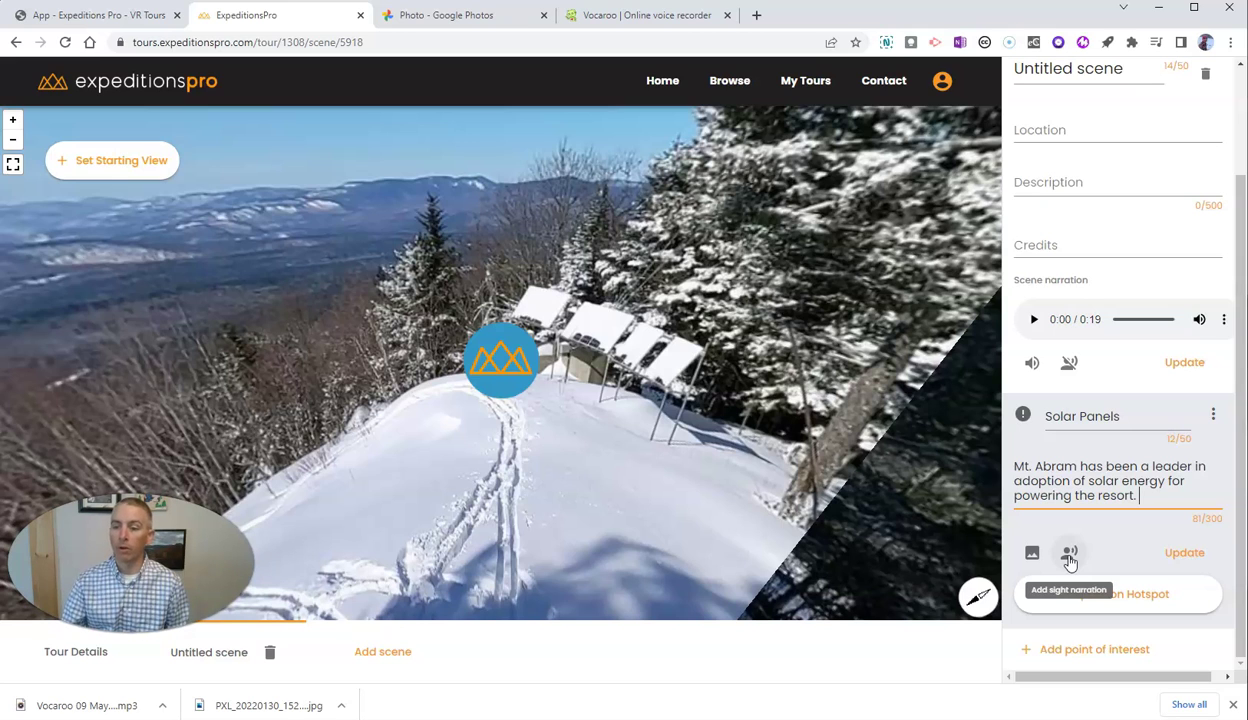
scroll(1133, 575, "up", 1)
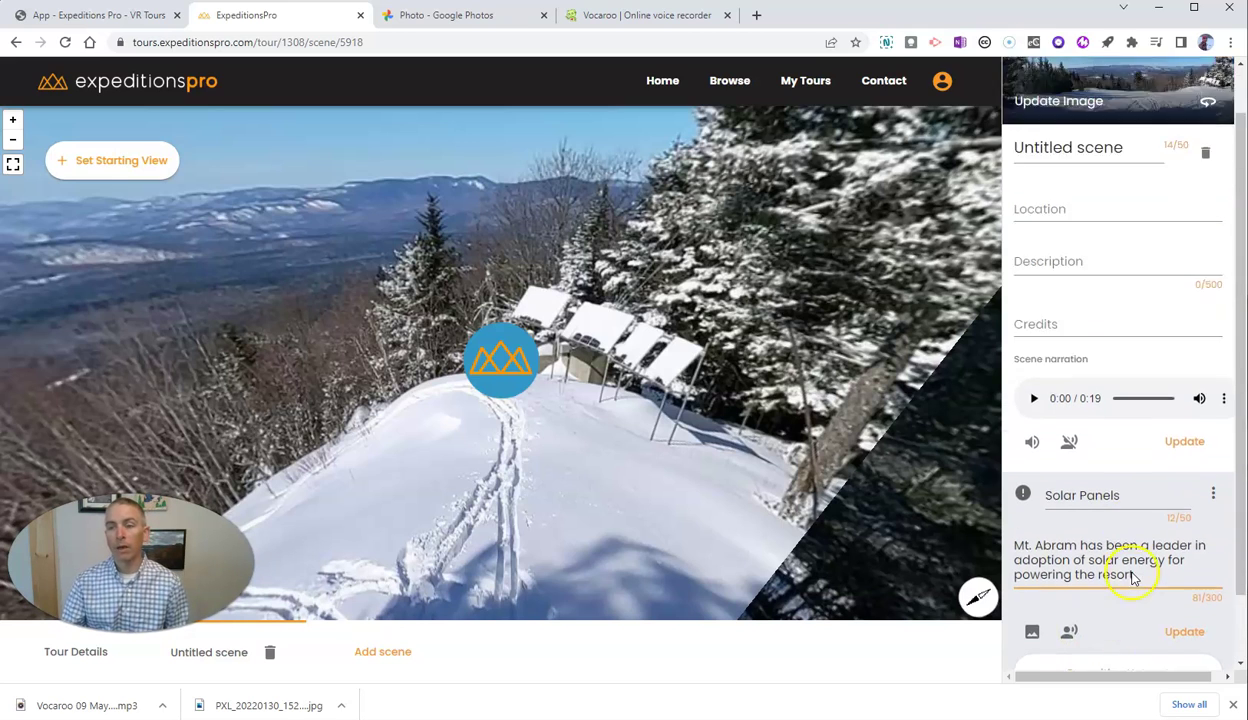
scroll(1133, 578, "up", 1)
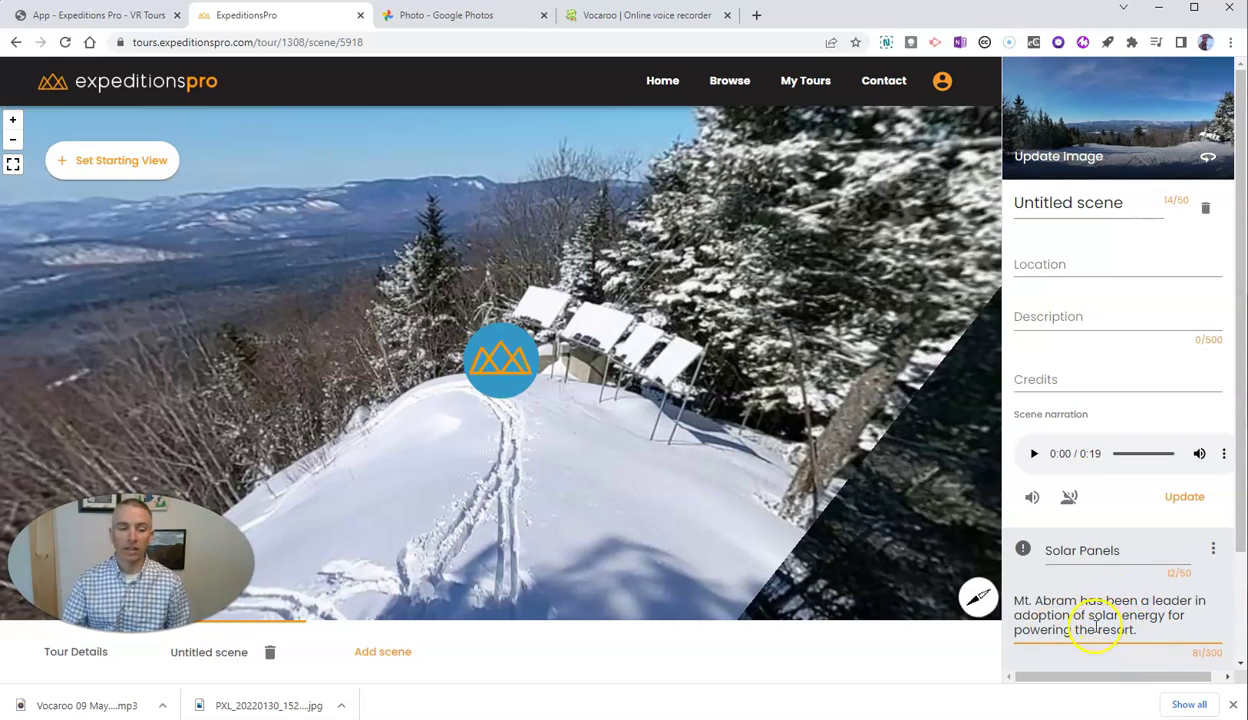
- Replace 'Untitled scene' with the title 'Mount Washington as Seen from Mount Abram'
left_click(1113, 205)
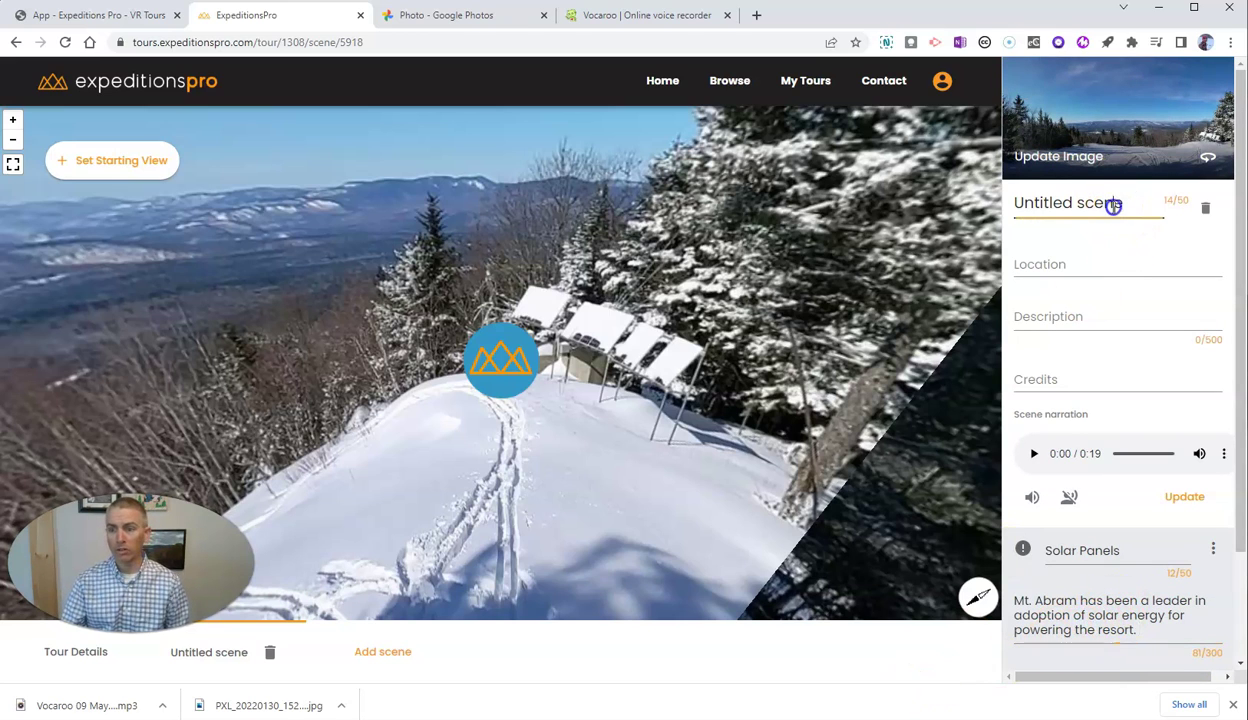
left_click_drag(1118, 204, 1016, 205)
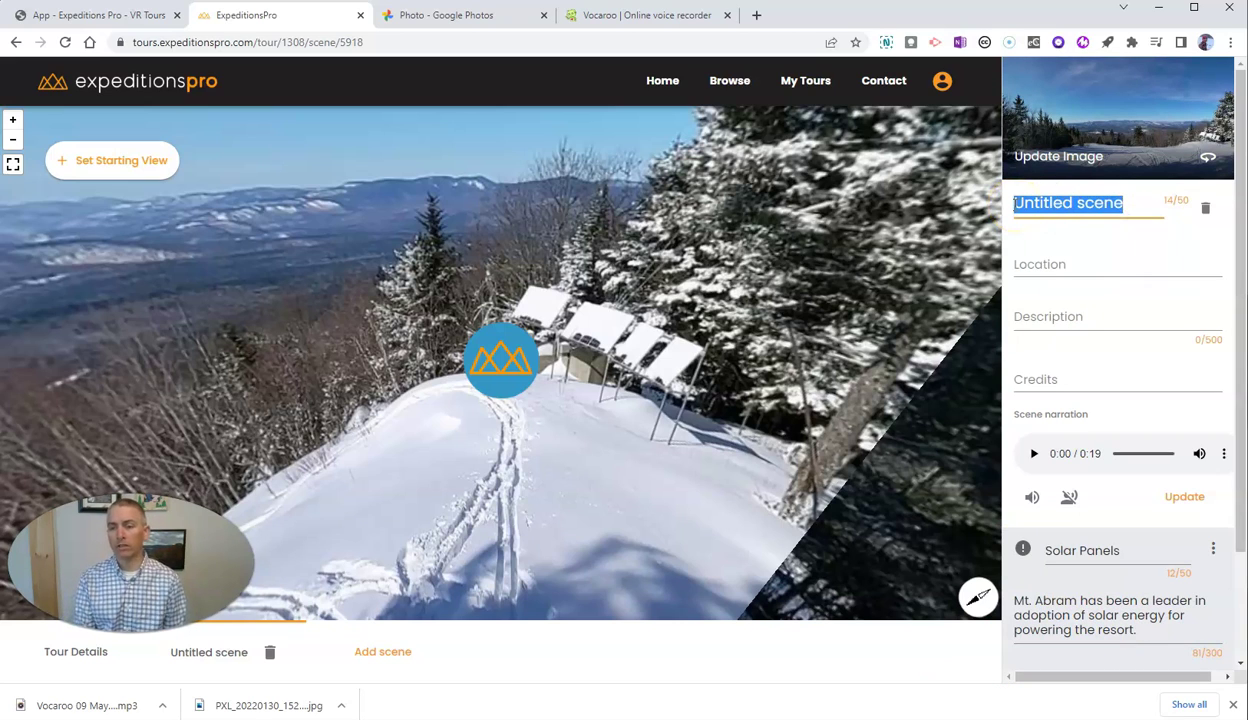
type("Mou")
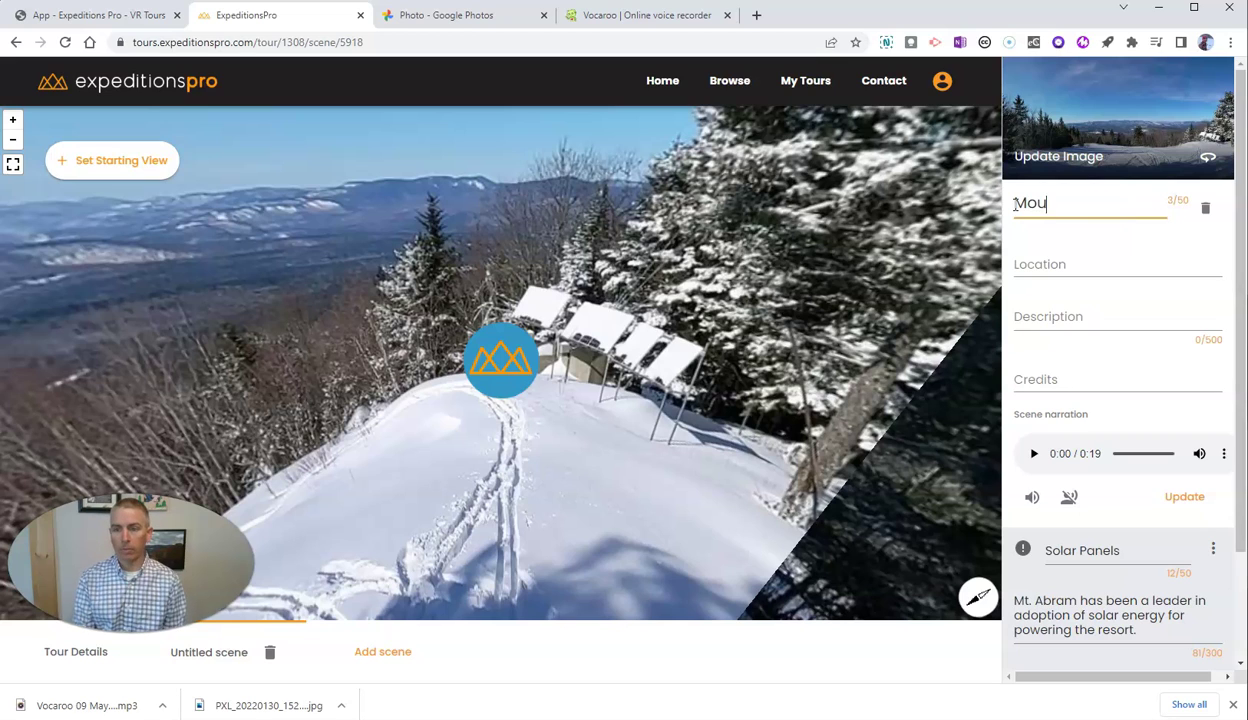
type("nt Washi")
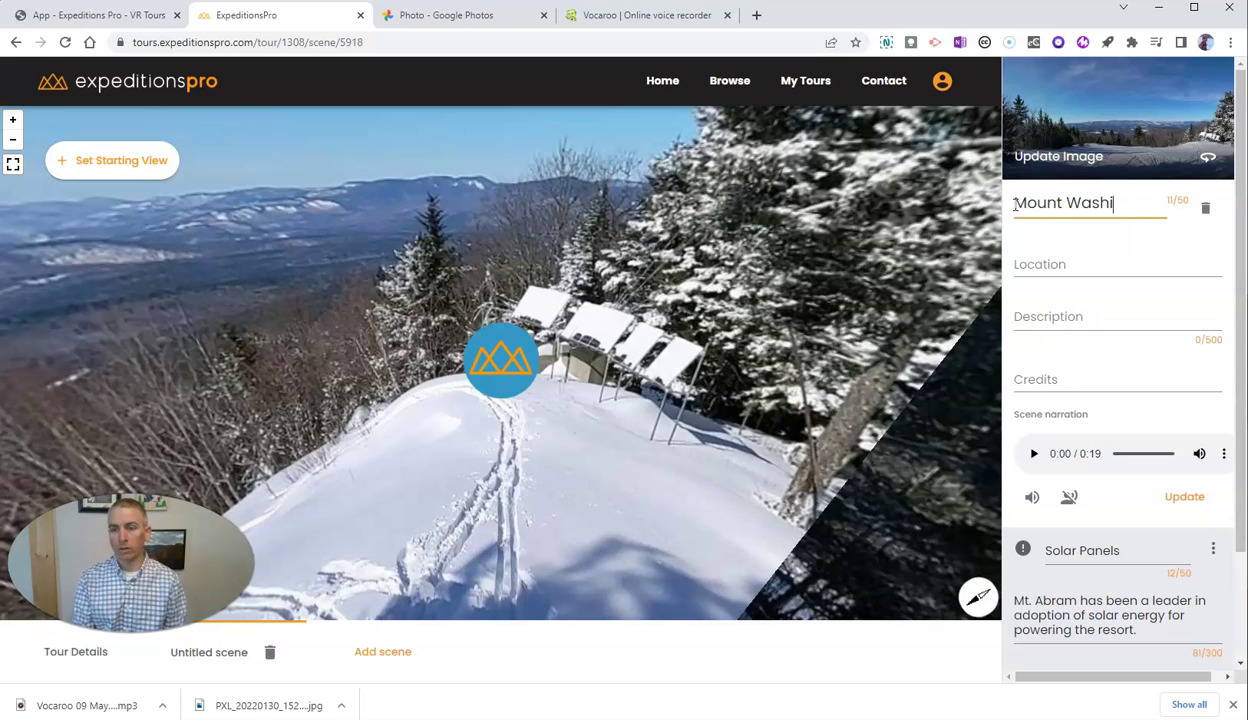
type("ngton as Seen from Mou")
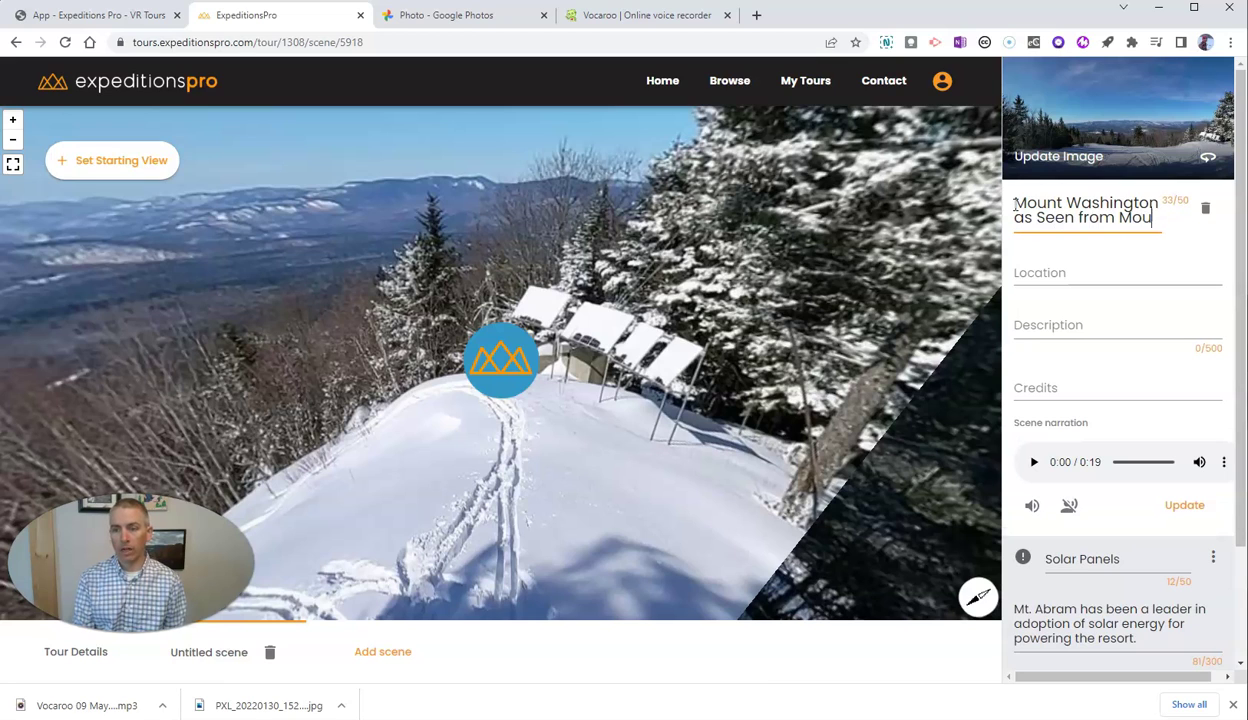
type("nt Abram.")
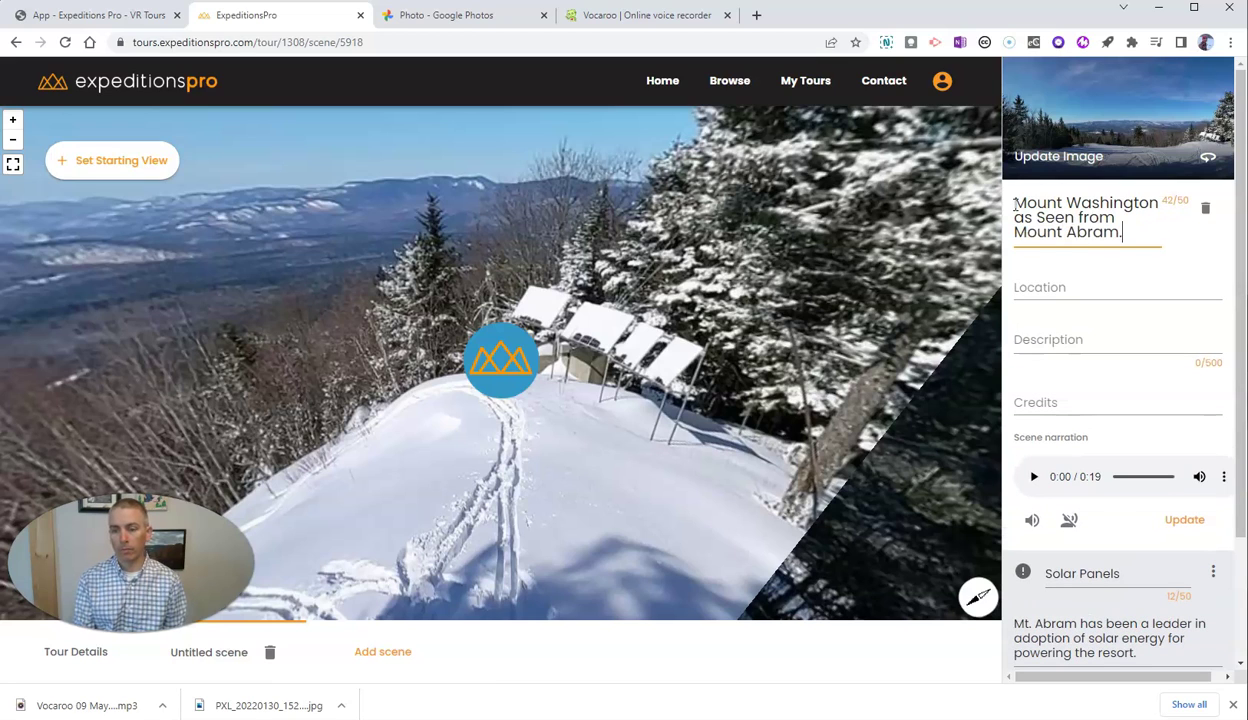
scroll(1137, 418, "down", 2)
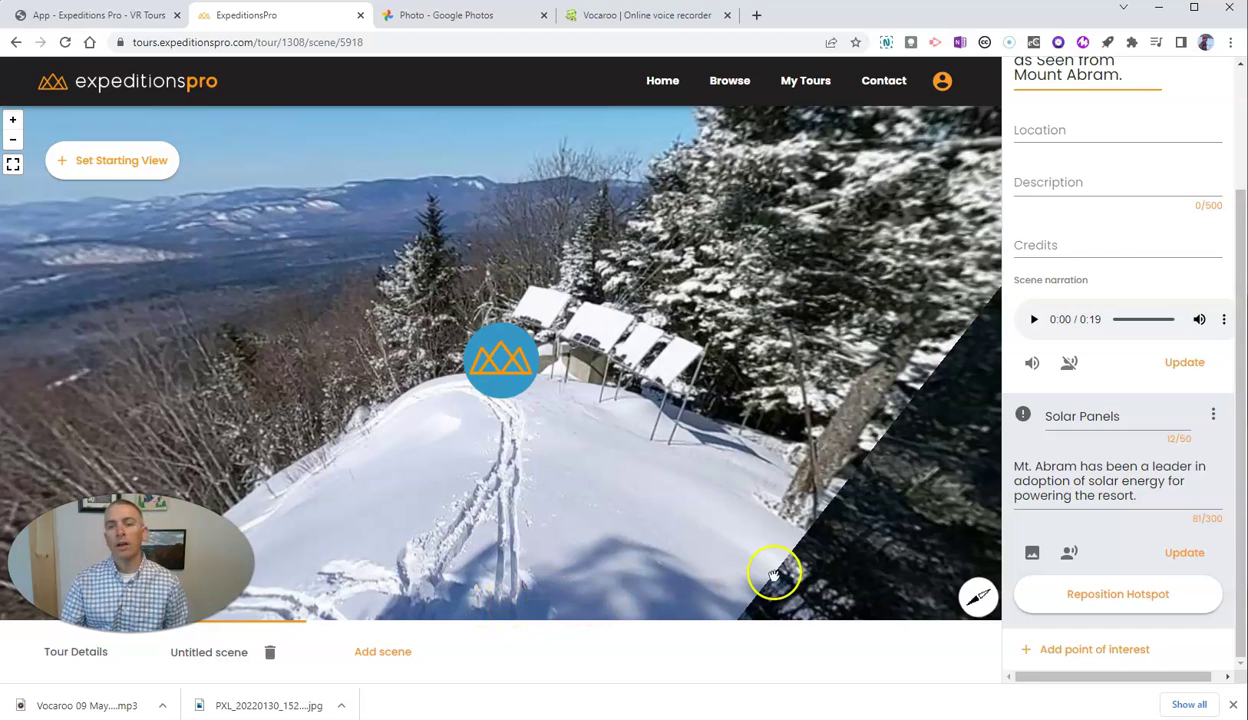
- Return to My Tours and open the Ski Areas tour, now showing 1 scene
left_click(408, 660)
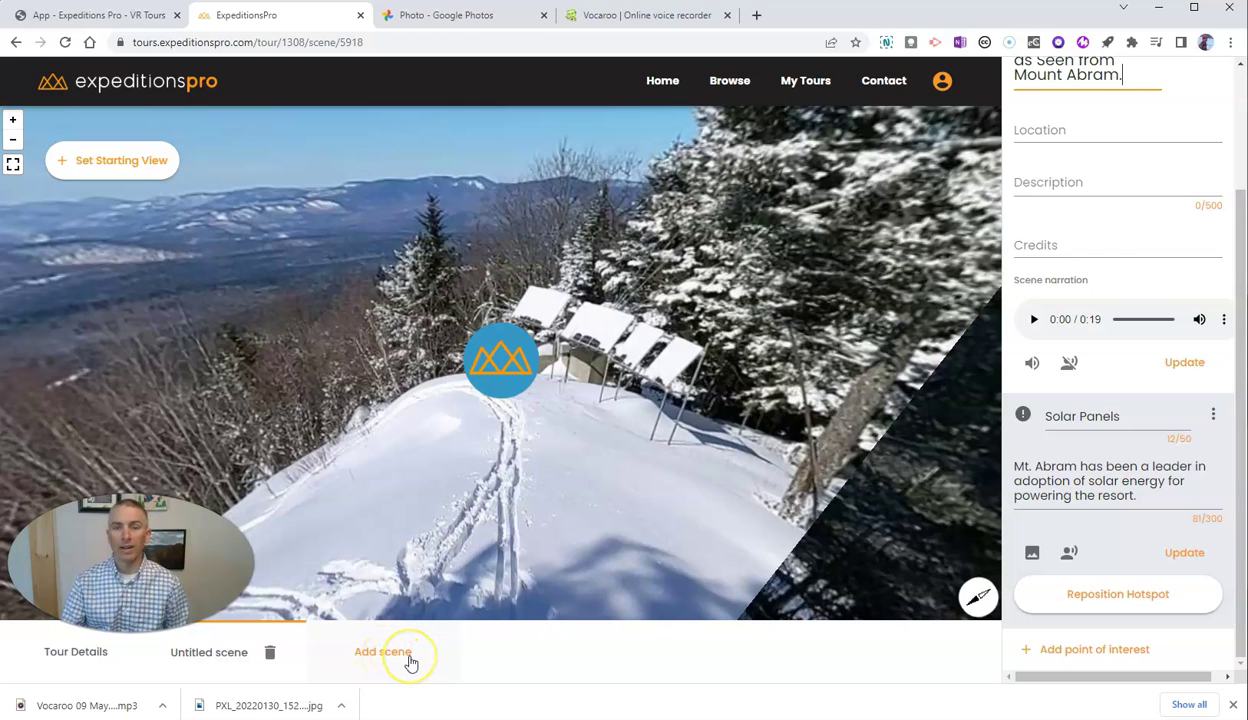
left_click(810, 87)
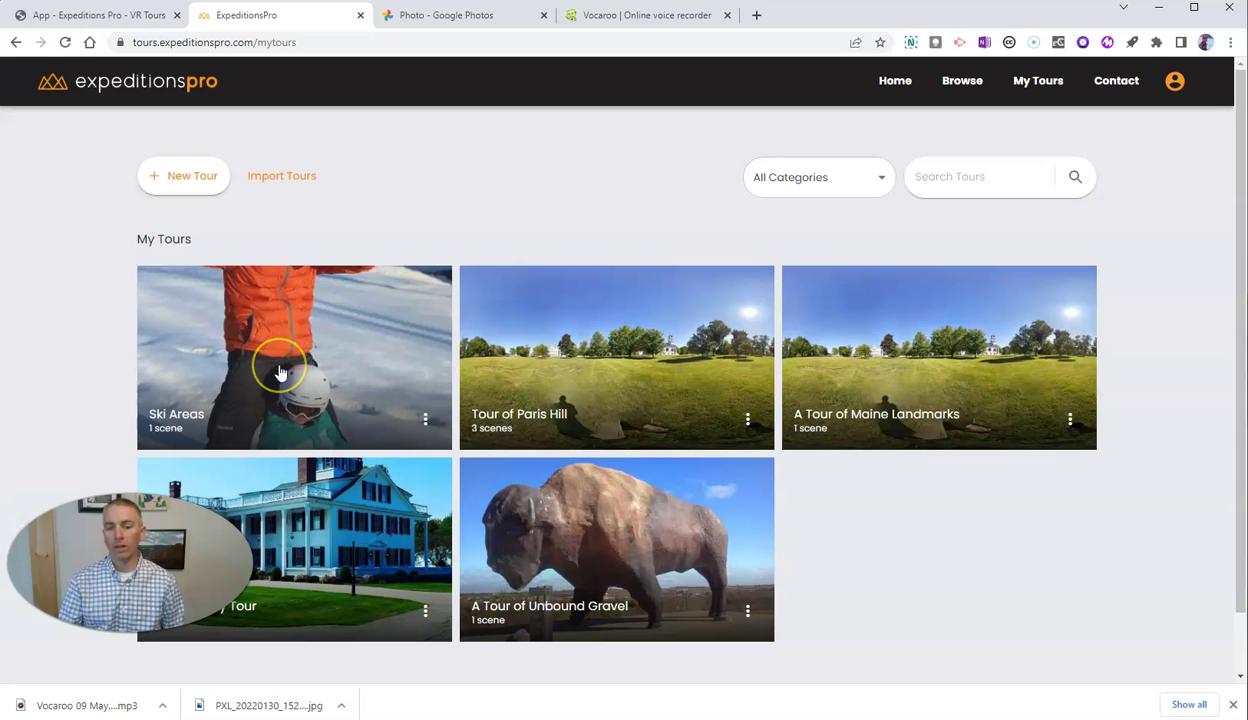
left_click(280, 372)
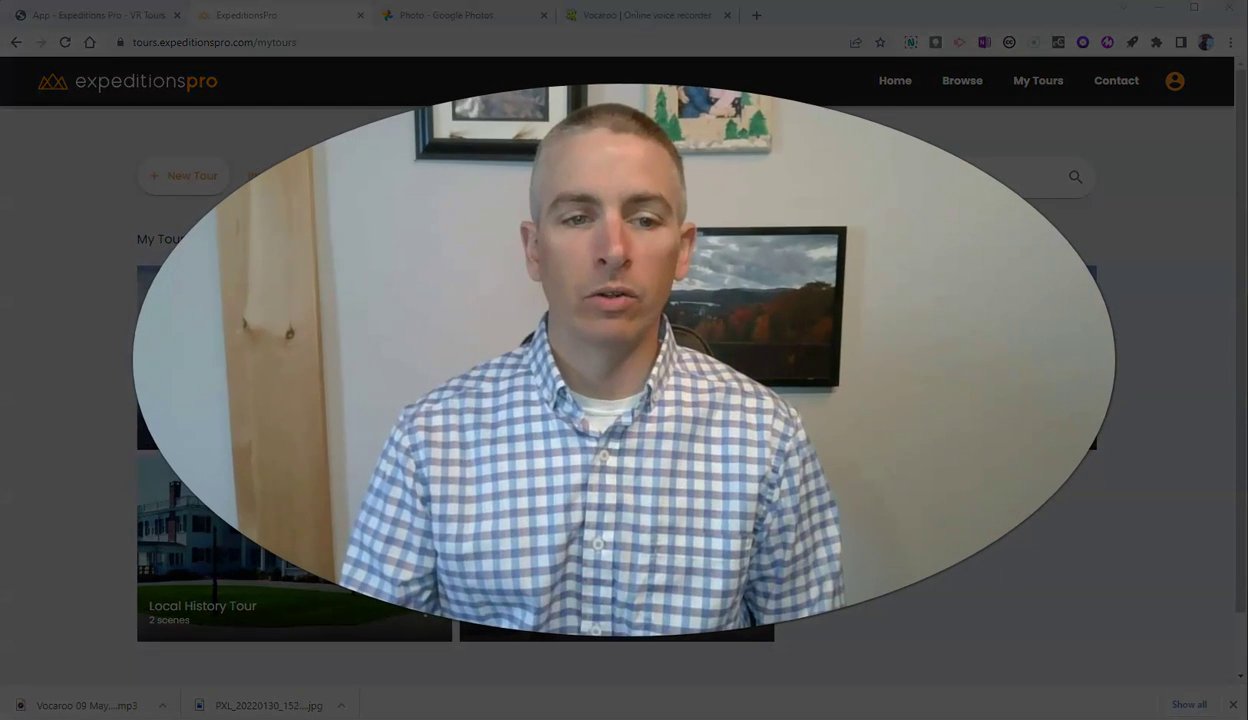